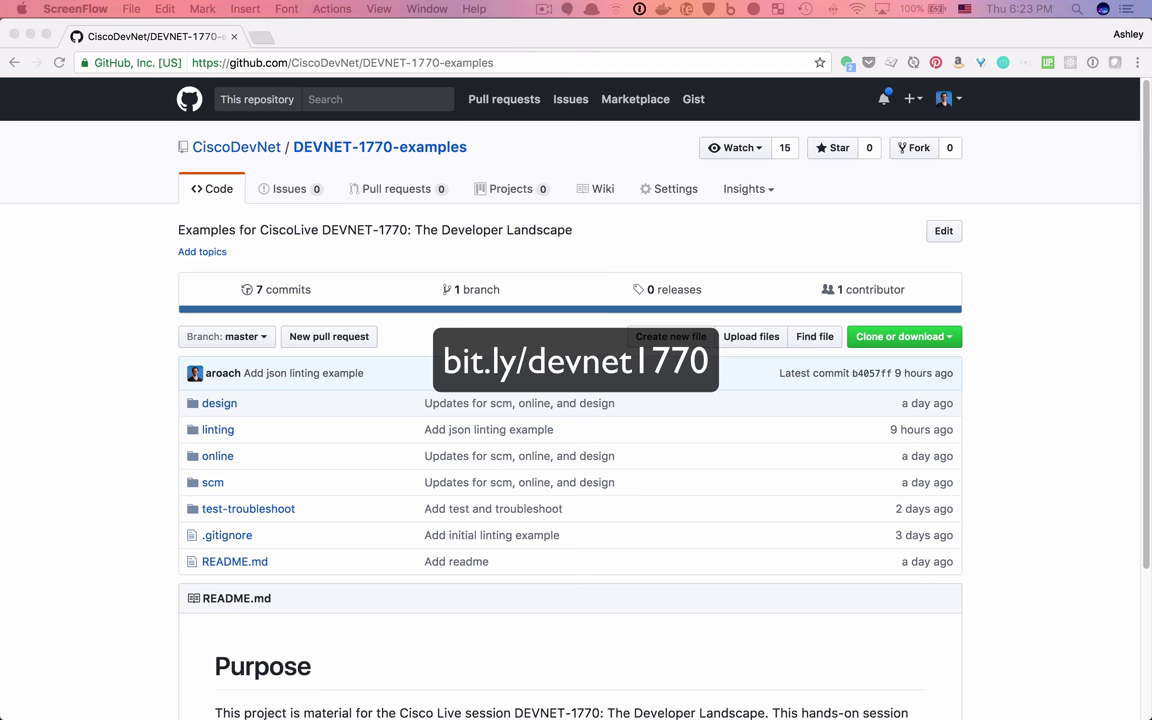
Step: Copy the SSH clone URL of DEVNET-1770-examples from GitHub's Clone or download panel
click(1006, 290)
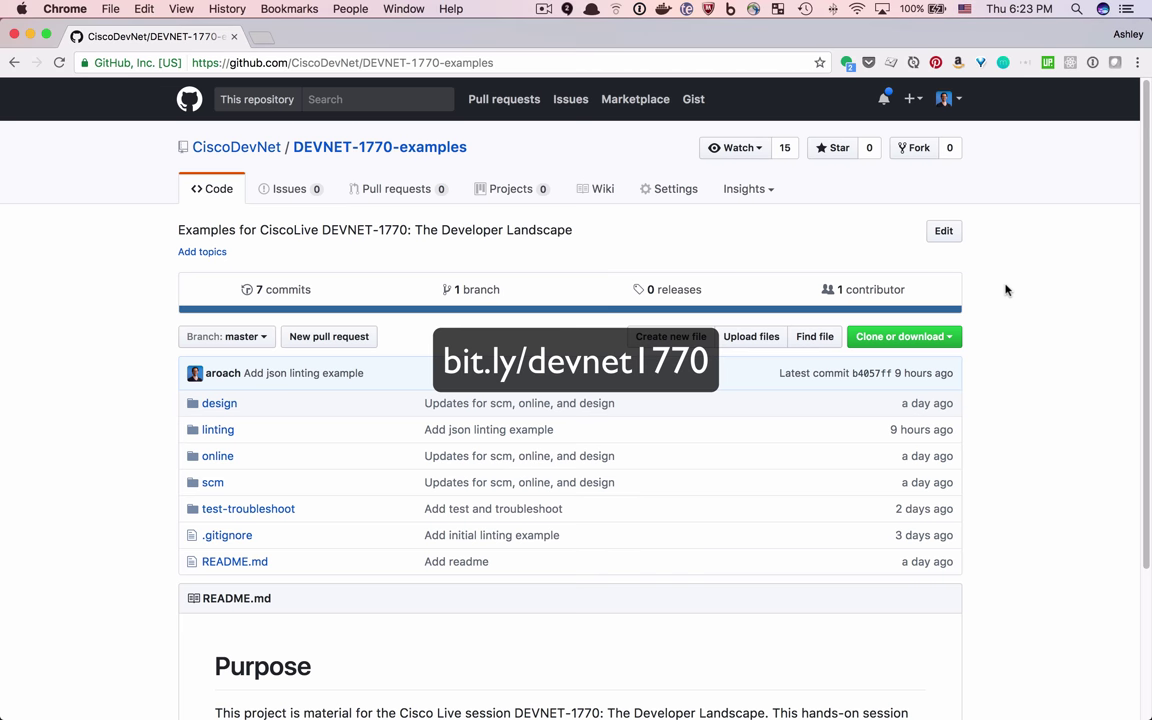
click(952, 336)
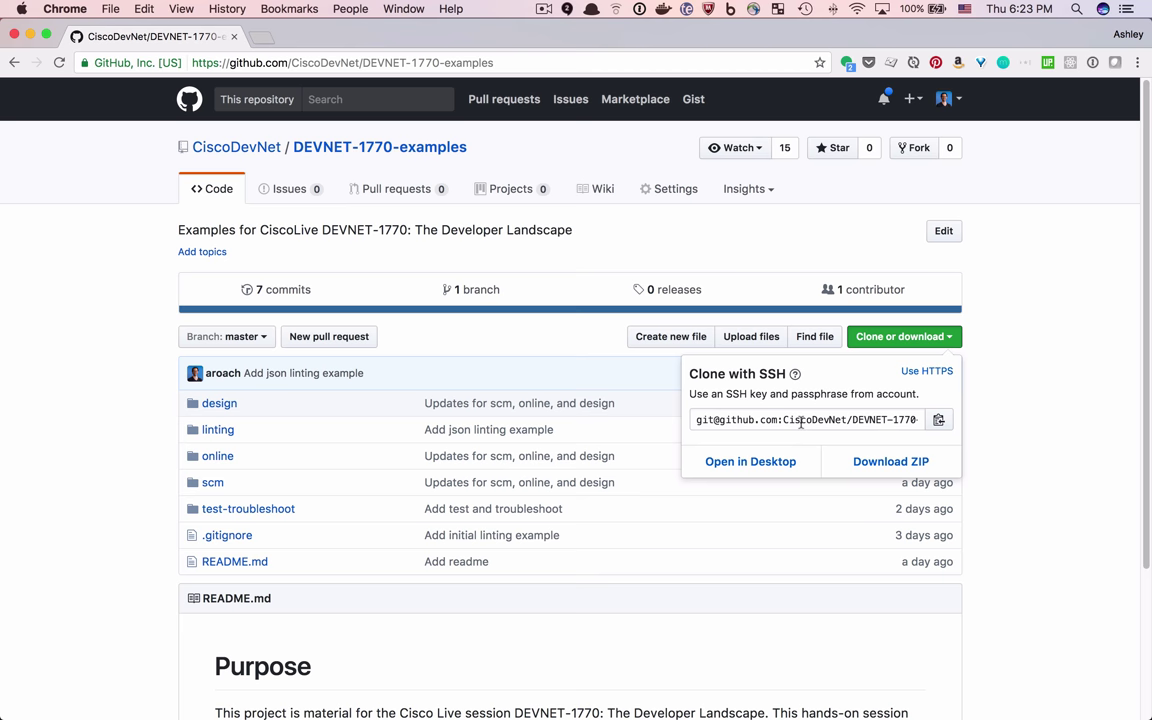
click(801, 421)
key(super+c)
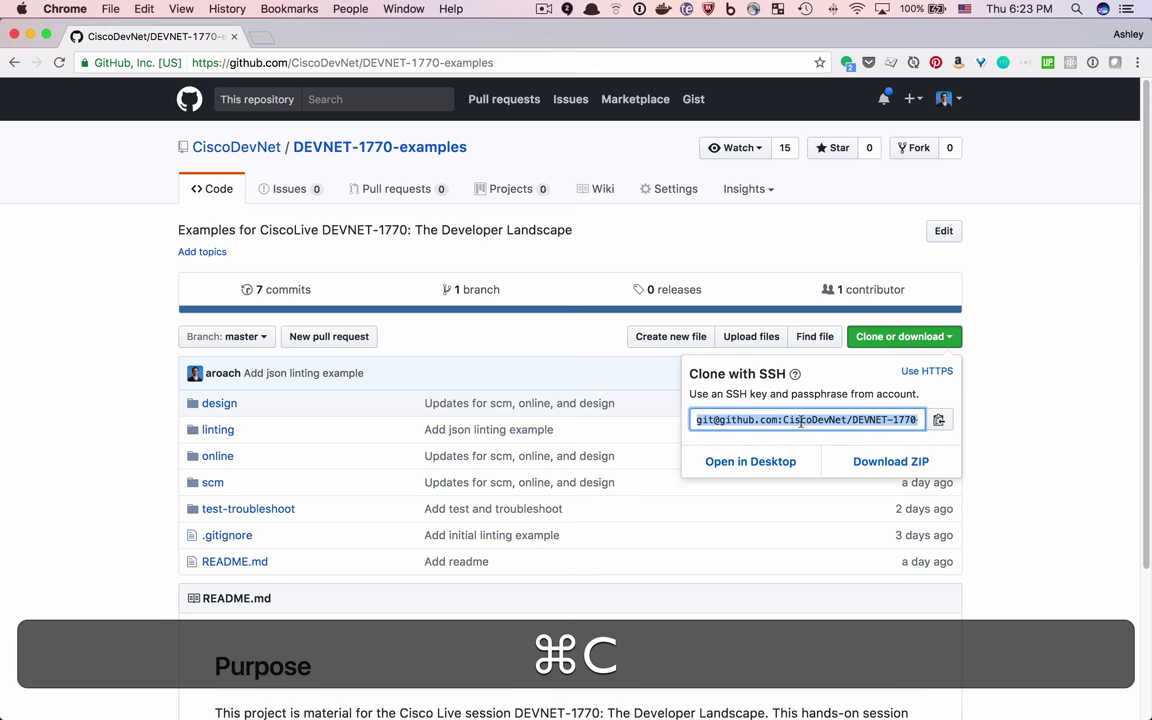
key(super+Tab)
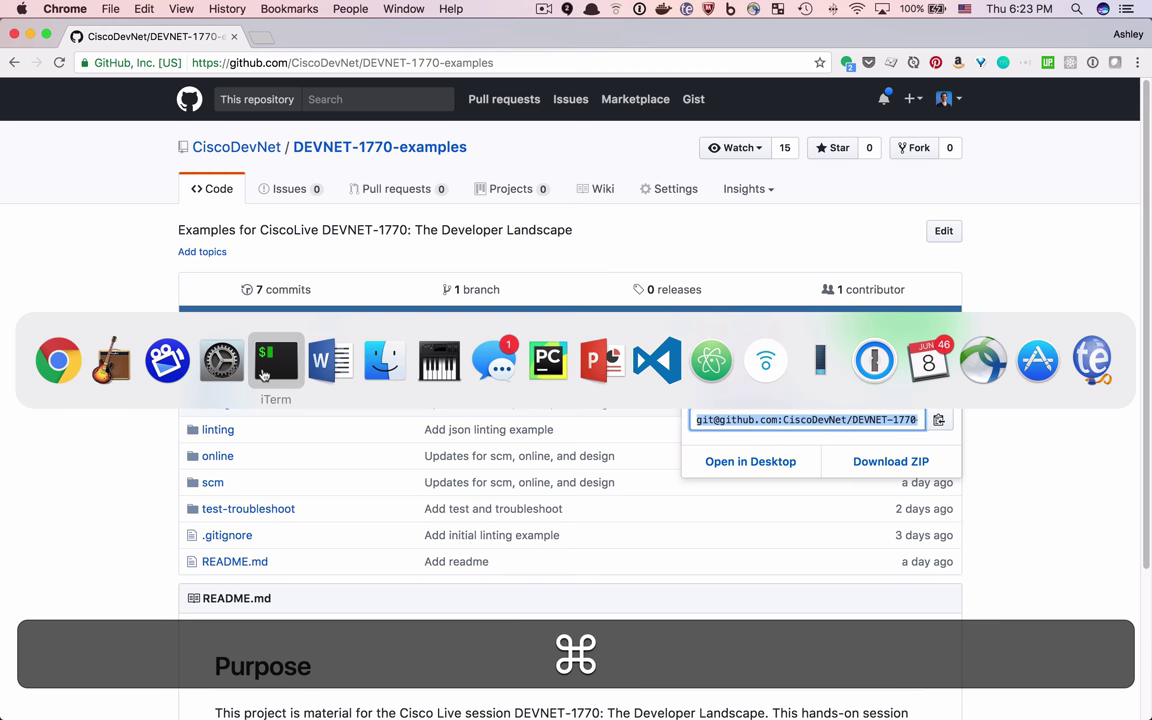
Step: In iTerm2, enter 'git clone' followed by the pasted DEVNET-1770-examples SSH address
click(263, 372)
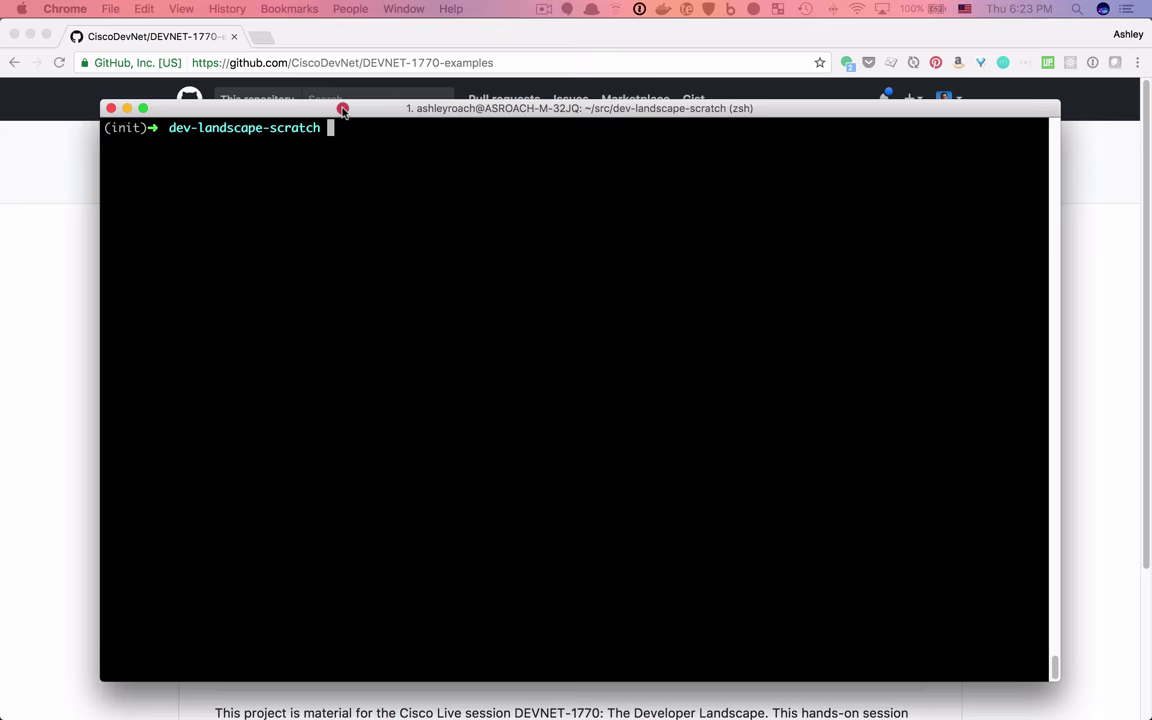
click(320, 130)
text(git clone)
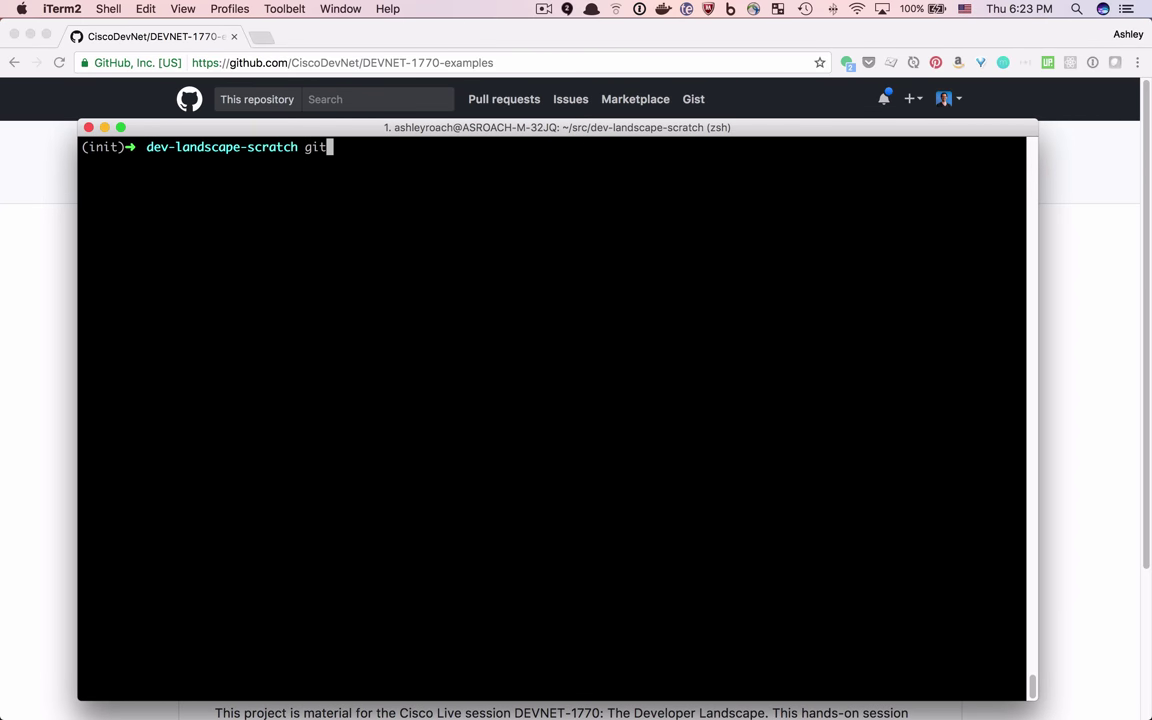
key(super+v)
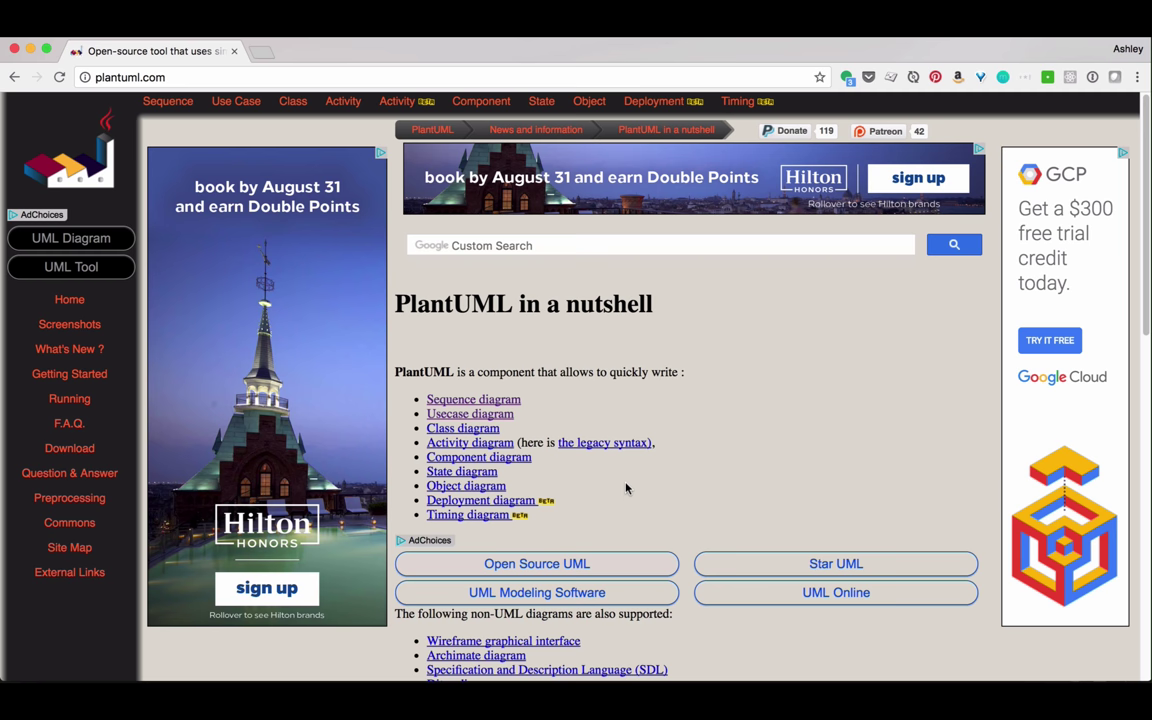
Step: Open PlantUML's Sequence diagram page and scroll down to the basic examples
click(476, 402)
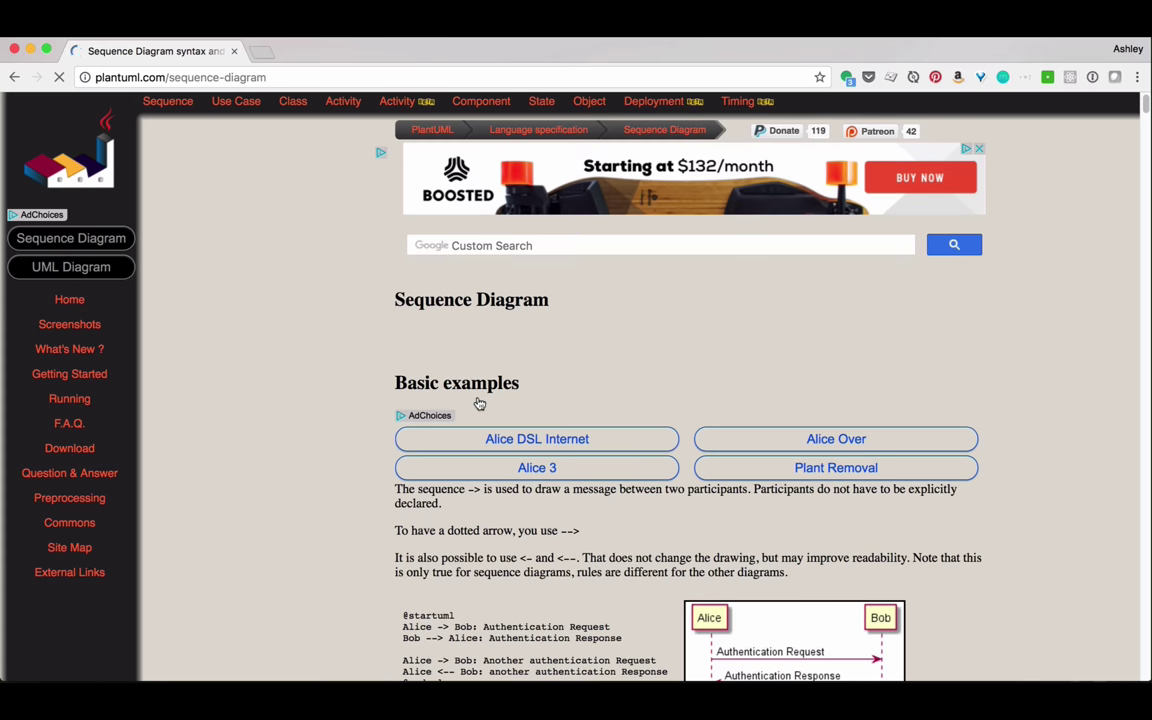
scroll(479, 402, down, 4)
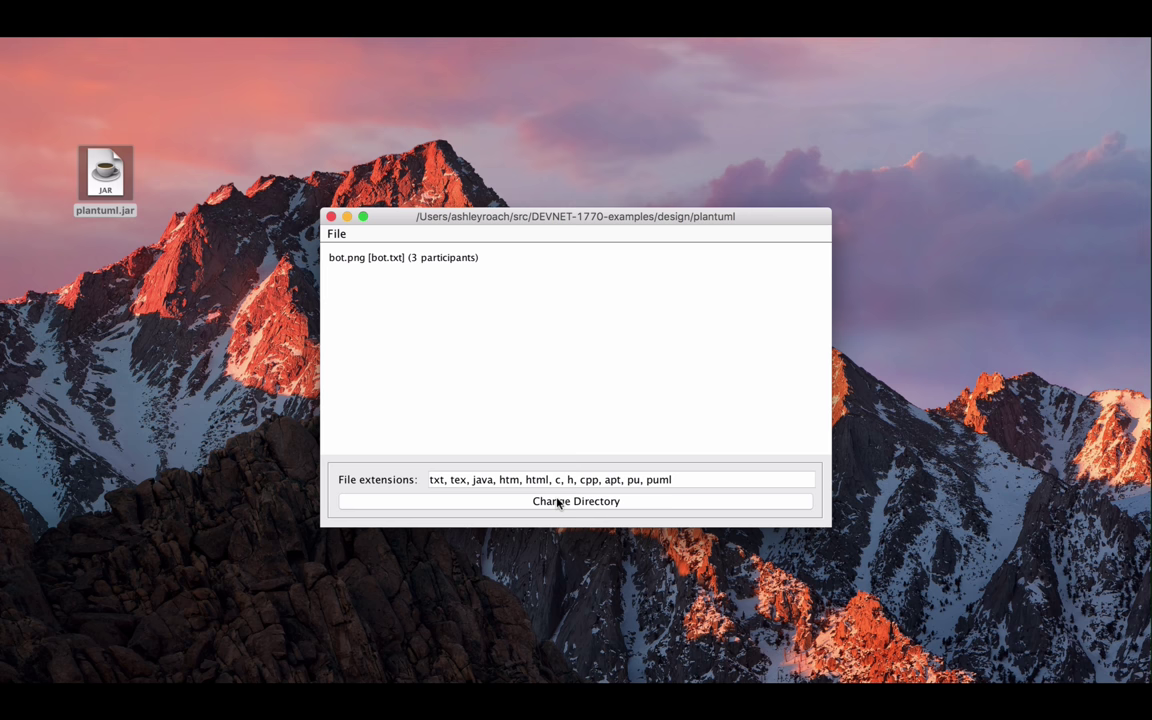
Step: Point PlantUML at the design/plantuml folder and open the generated bot.png diagram
click(557, 501)
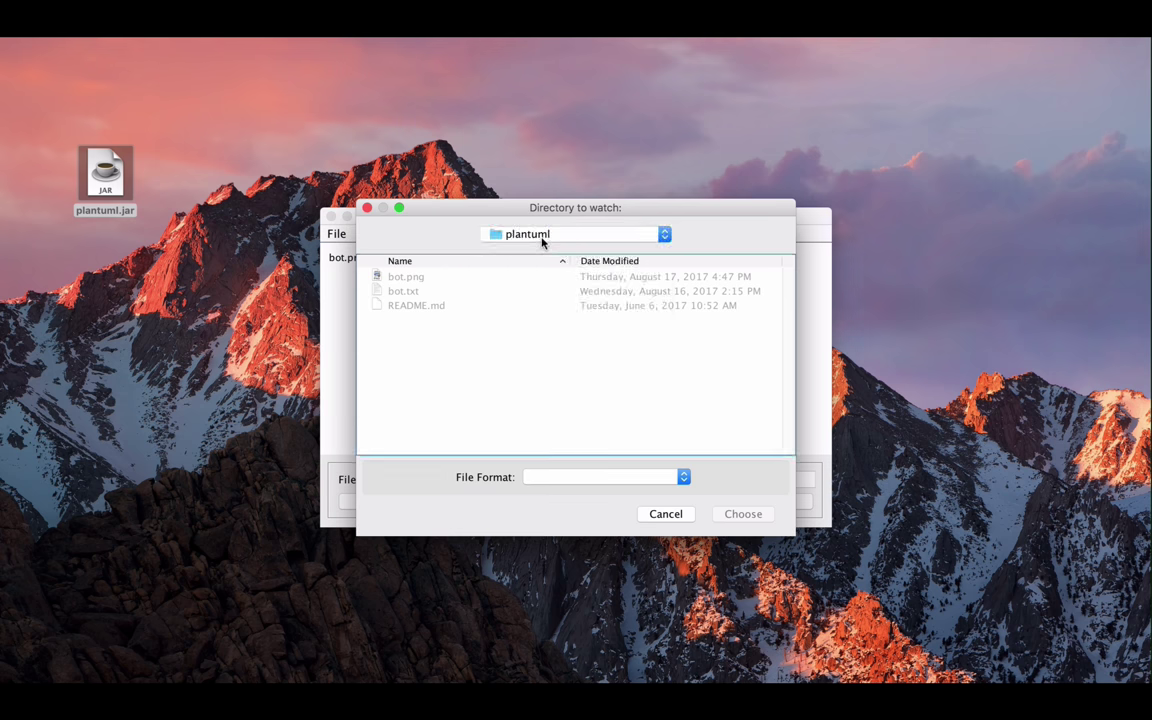
click(543, 240)
click(543, 249)
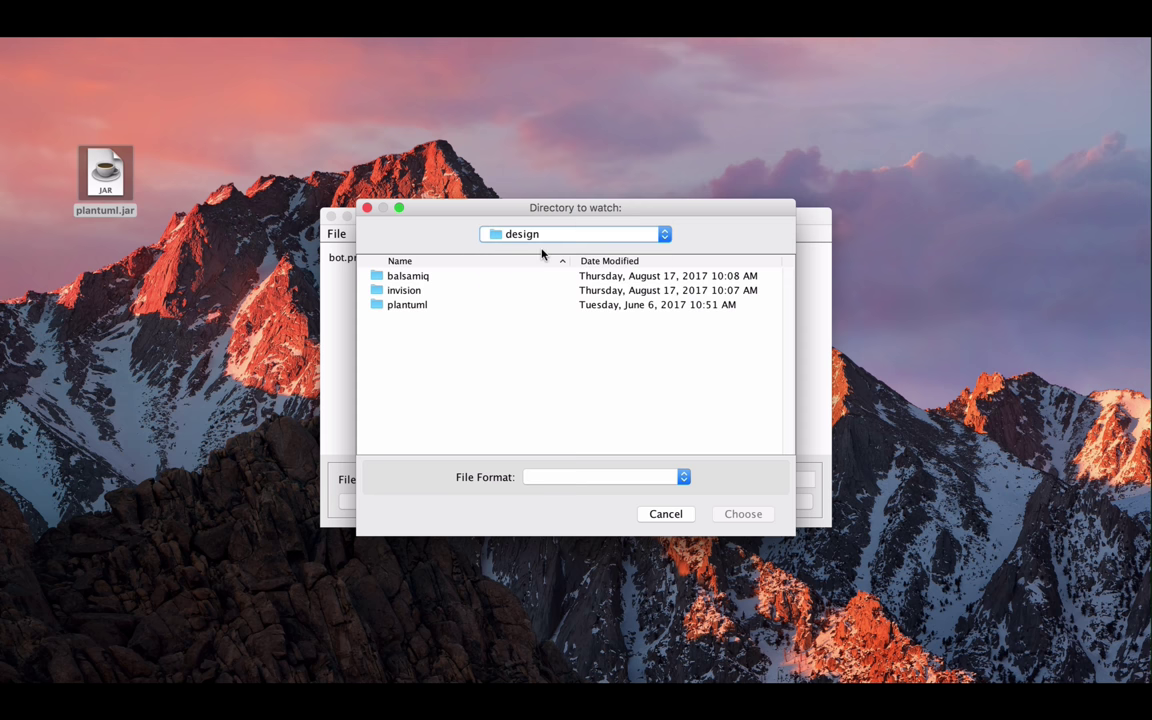
click(455, 304)
click(743, 513)
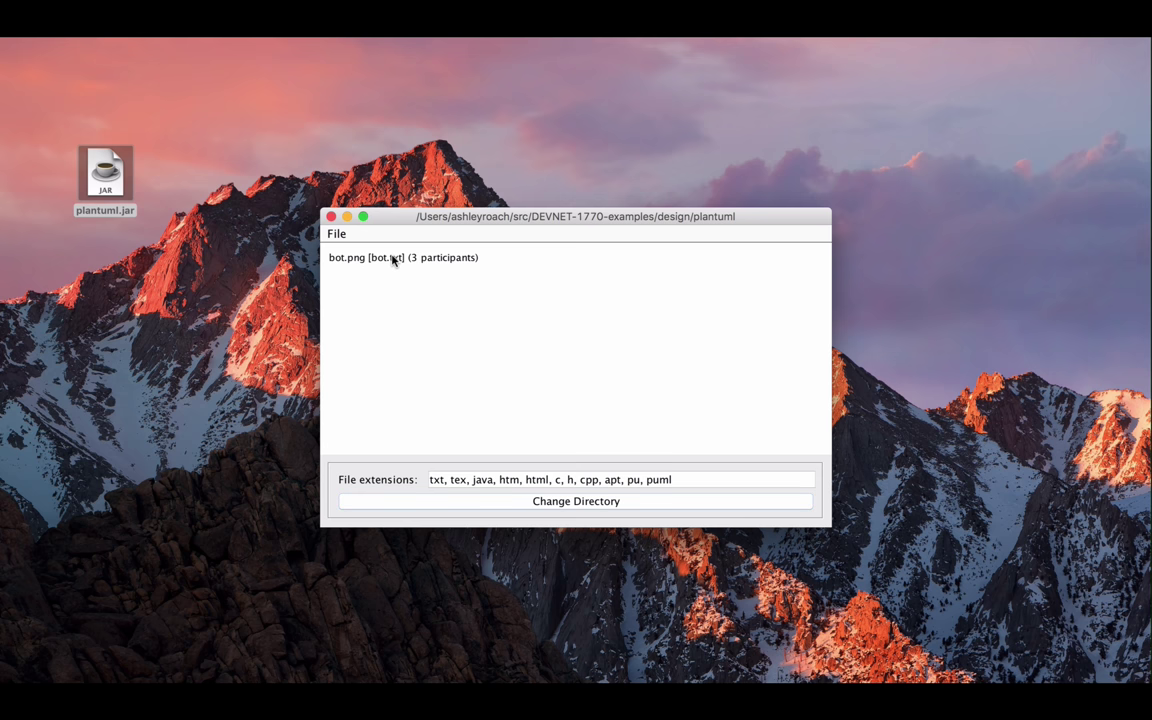
double_click(392, 259)
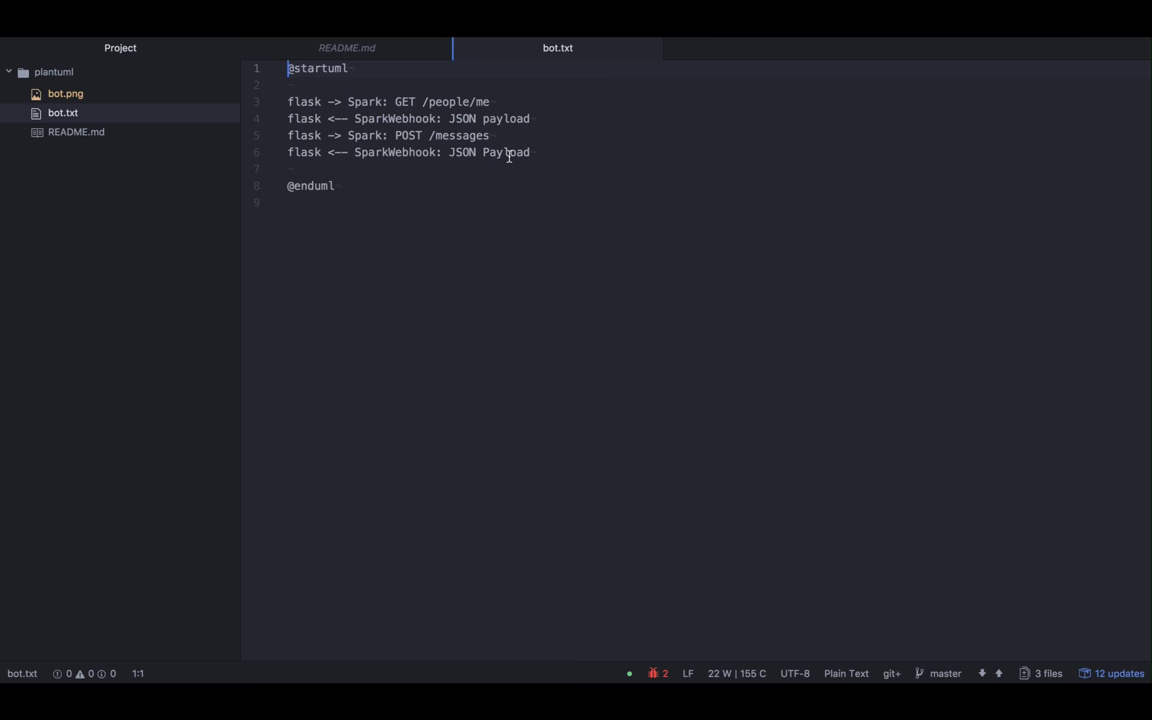
Step: Replace bot.txt lines 3–6 with the six ngrok lines 7–12 copied from README.md
click(584, 158)
click(347, 47)
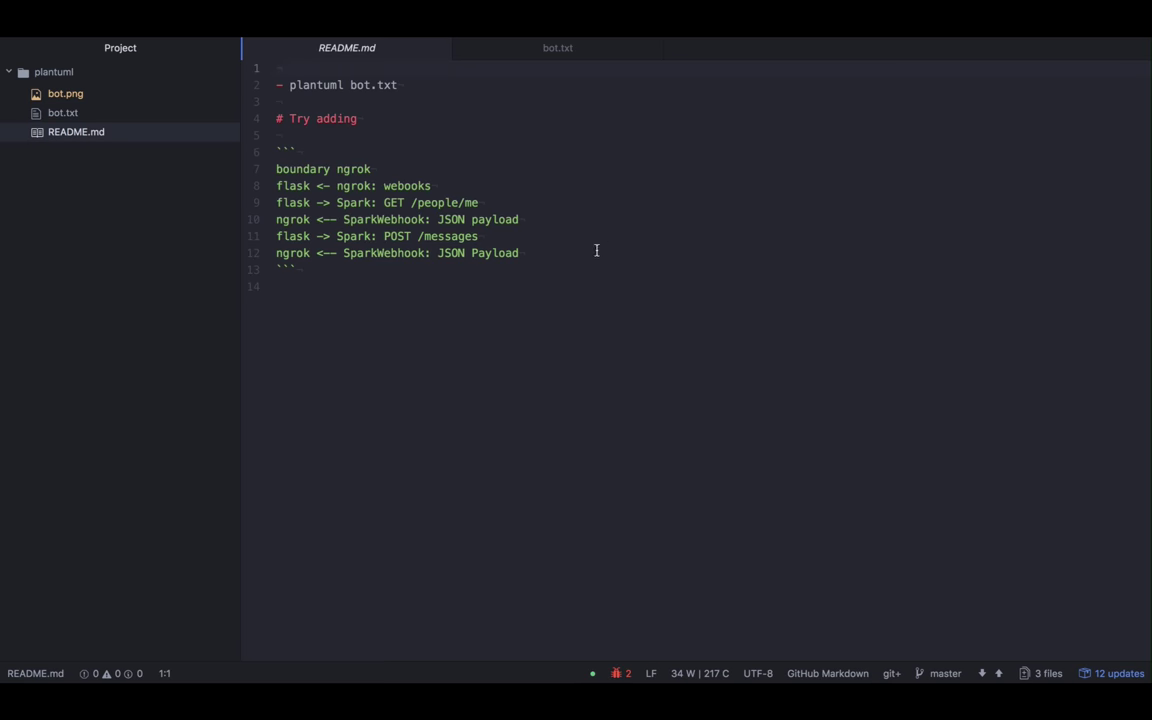
drag(553, 252, 257, 177)
key(ctrl+c)
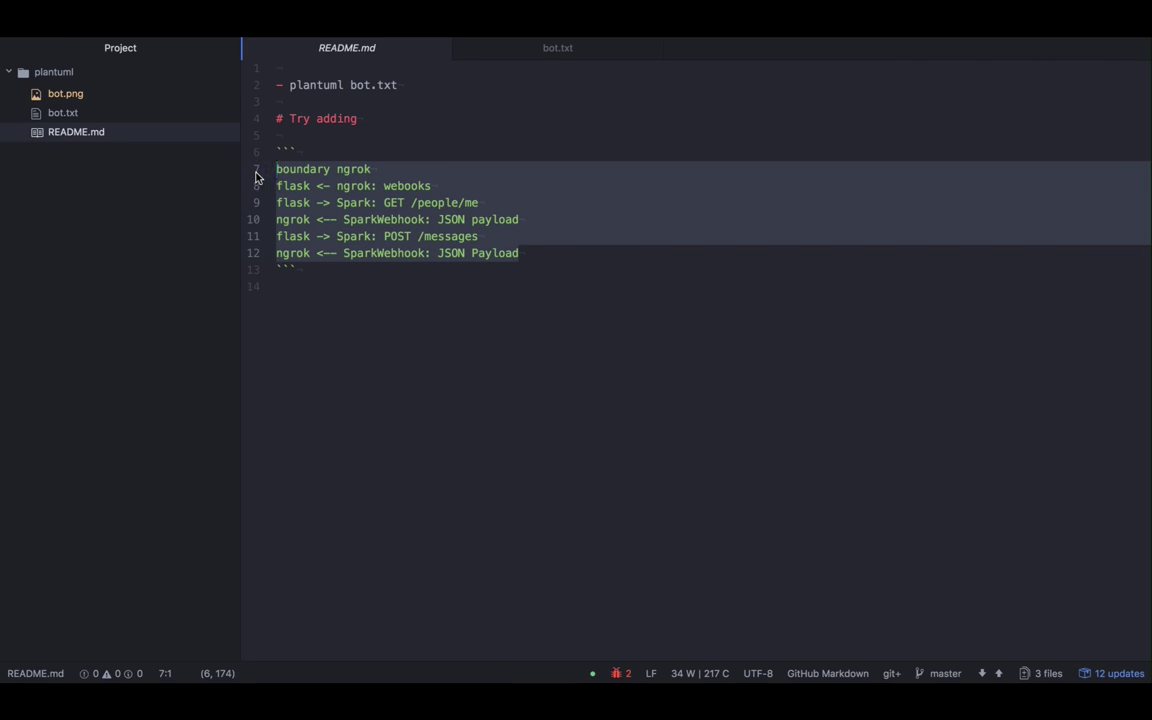
click(535, 51)
drag(550, 157, 277, 107)
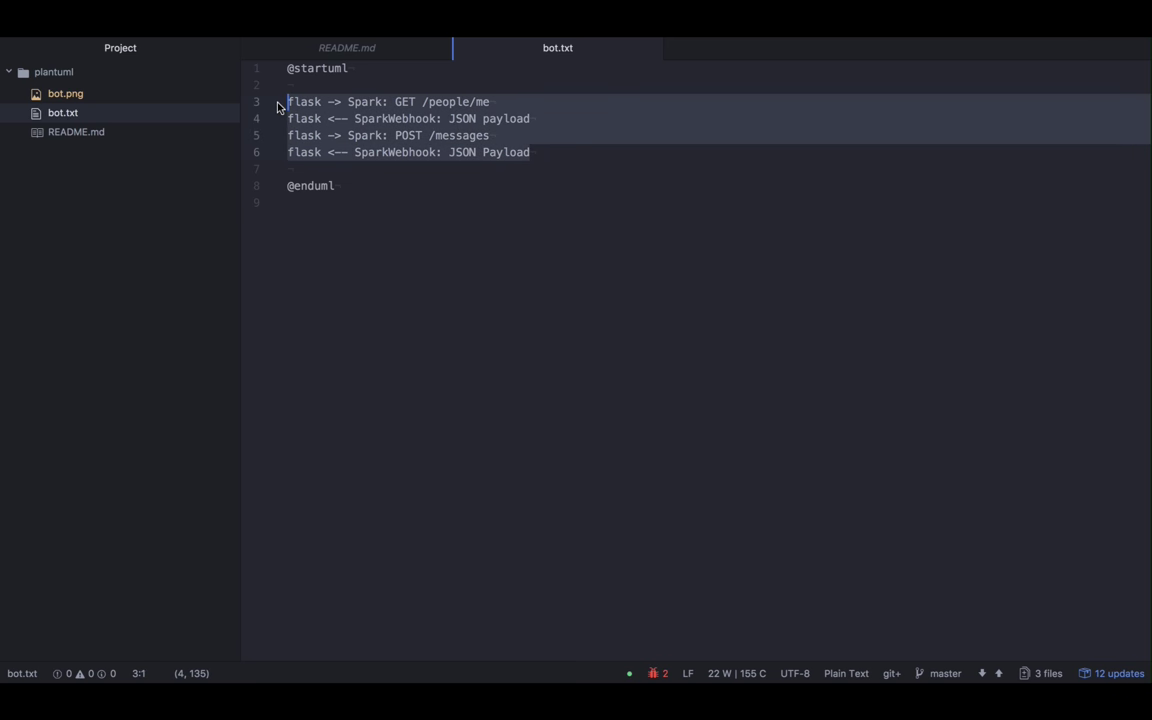
key(ctrl+v)
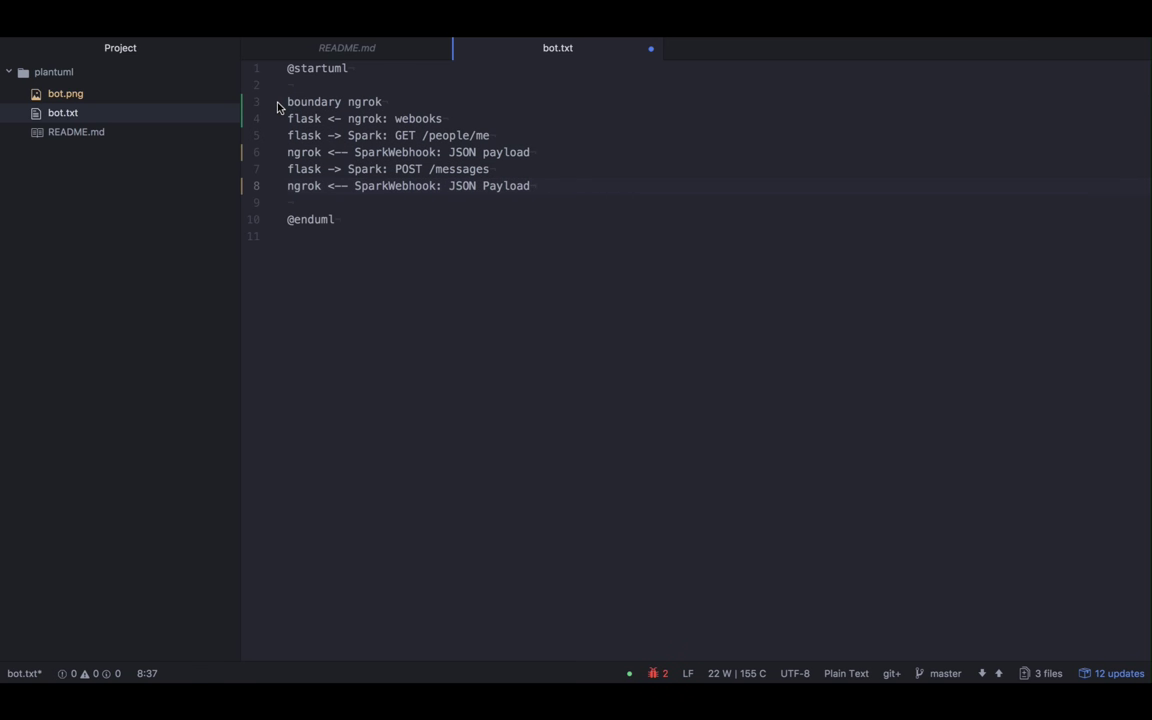
key(super+Tab)
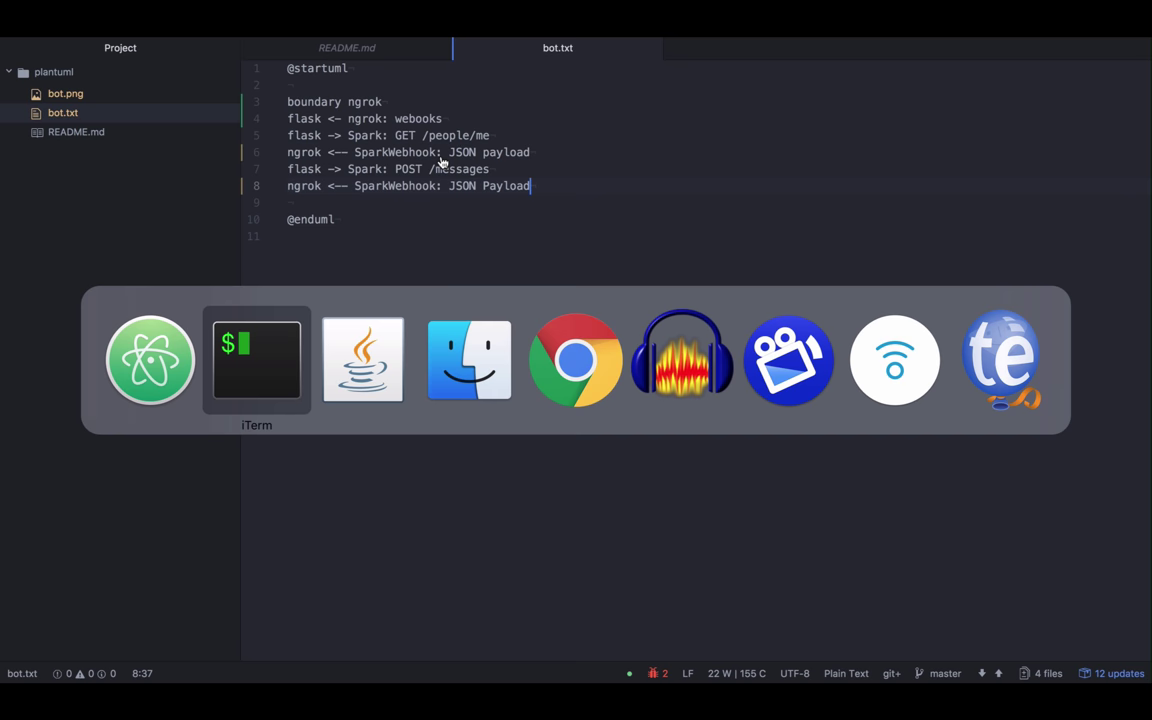
key(super+Tab)
Step: View the regenerated bot.png diagram in the PlantUML window
double_click(368, 256)
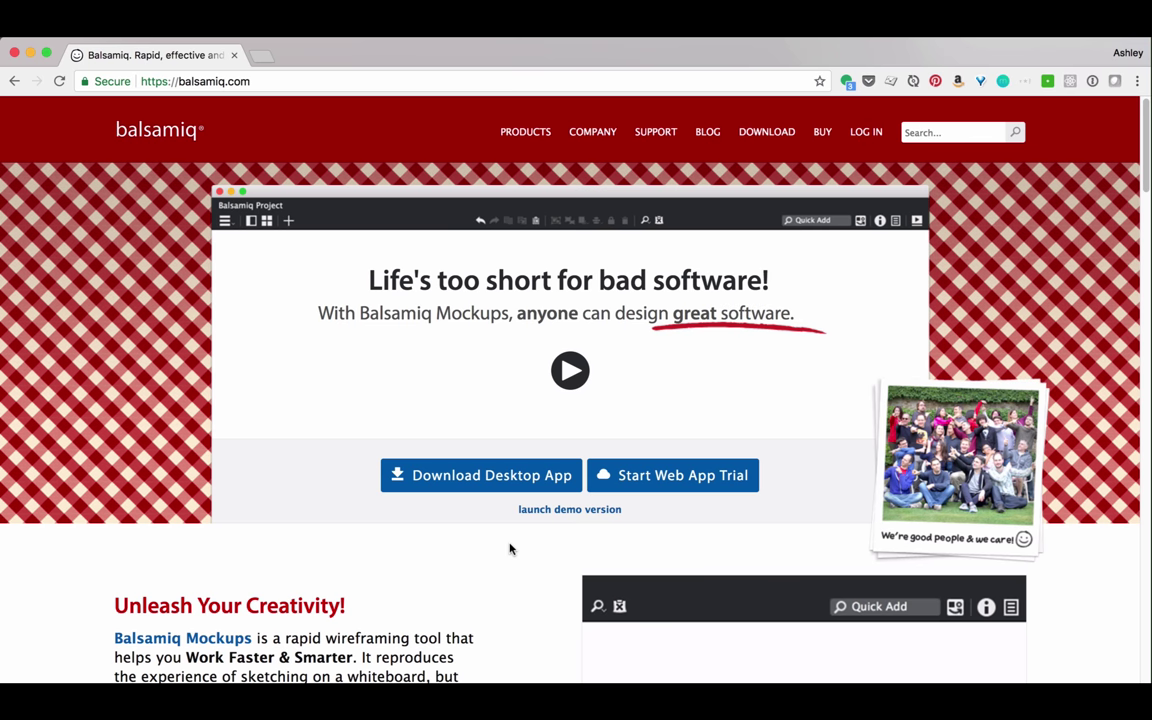
Step: Go to the Download Desktop App page on balsamiq.com
click(472, 477)
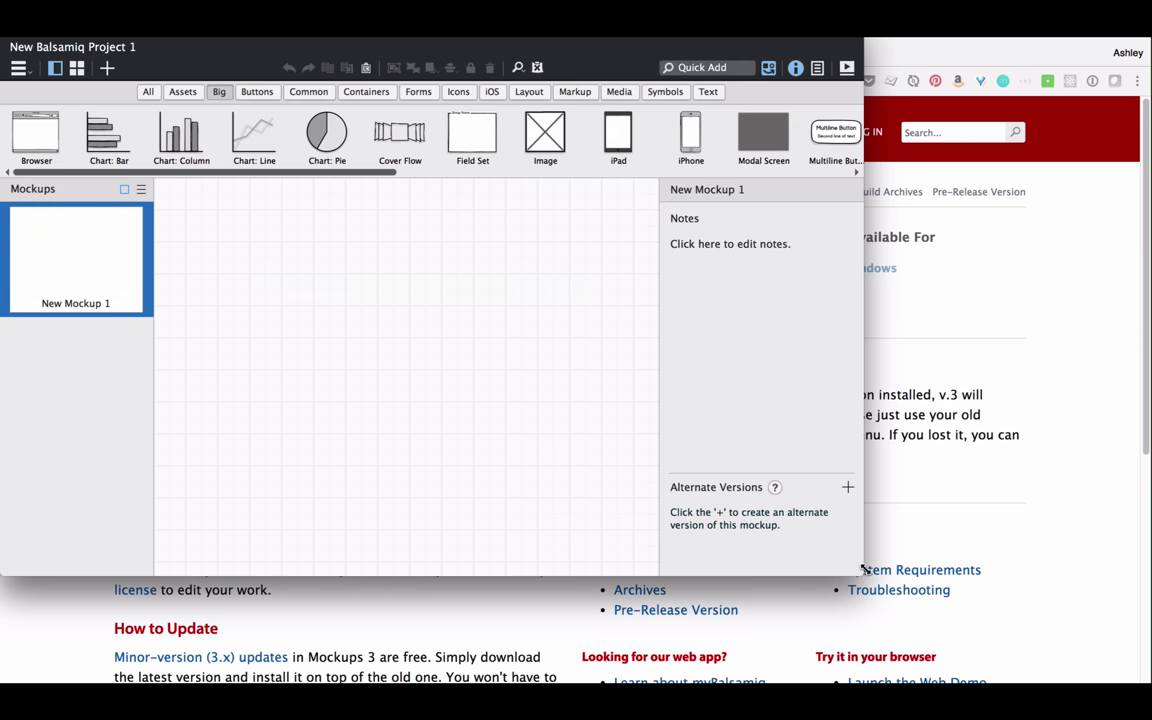
Step: Maximize the window, drop a Browser frame, and add an 'Awesome Blog' title inside it
drag(861, 574, 1151, 672)
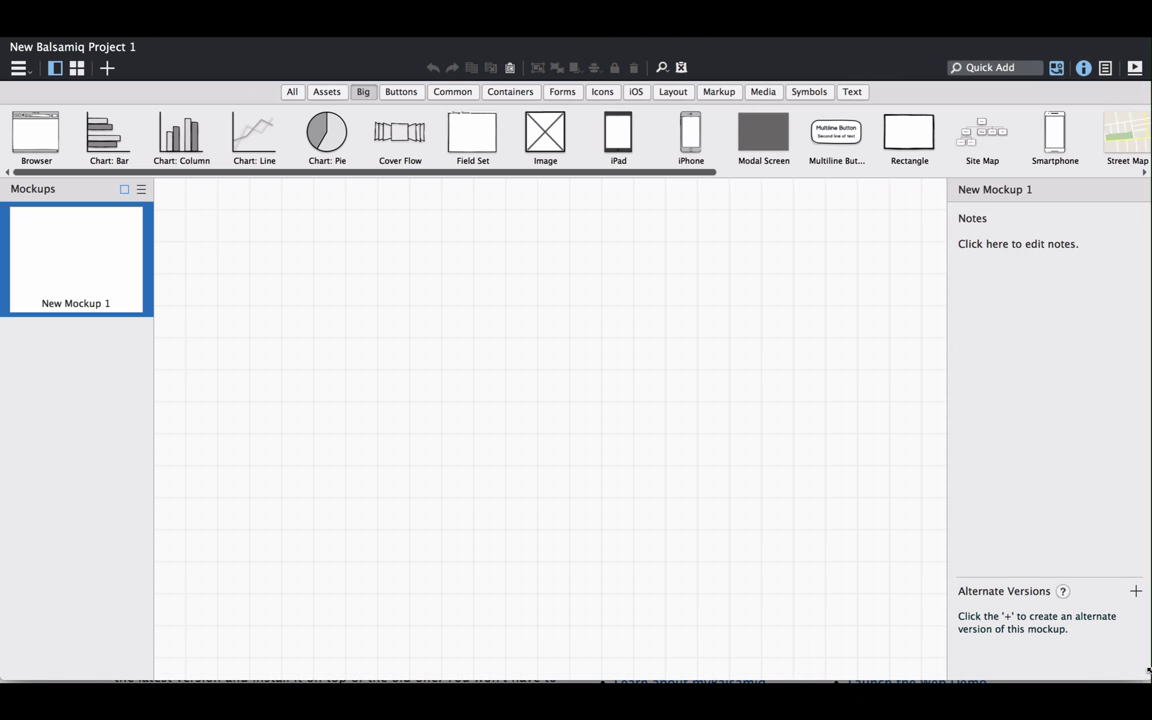
drag(30, 130, 222, 222)
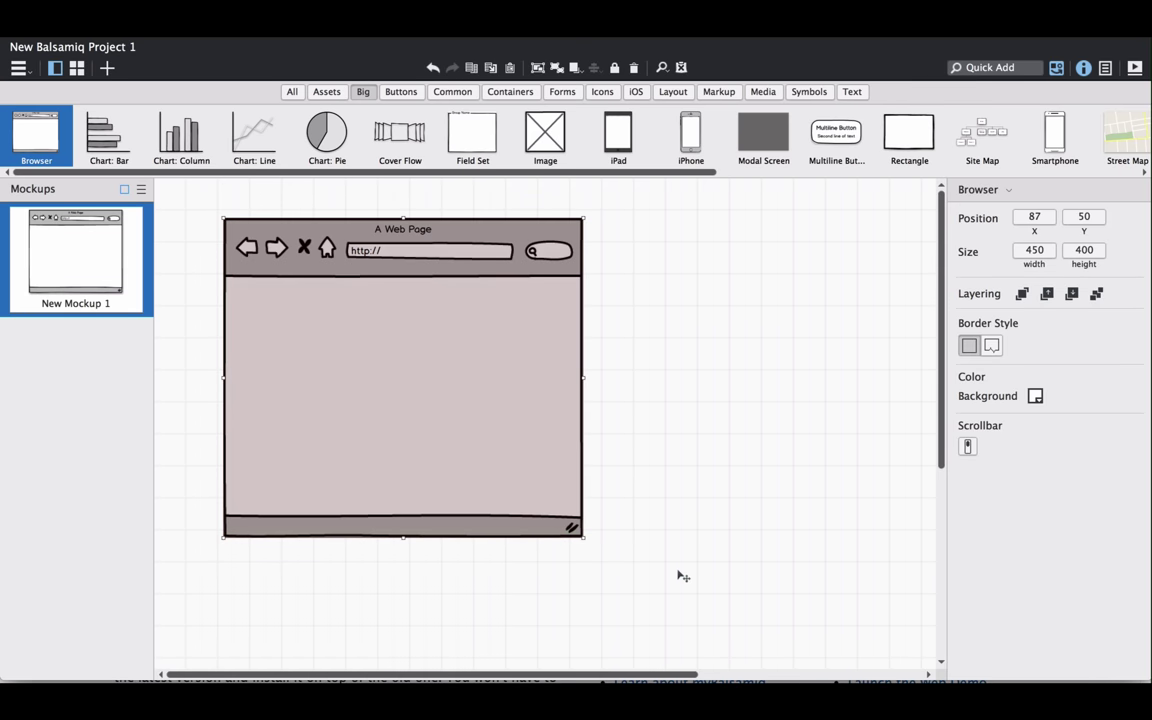
click(975, 67)
text(title)
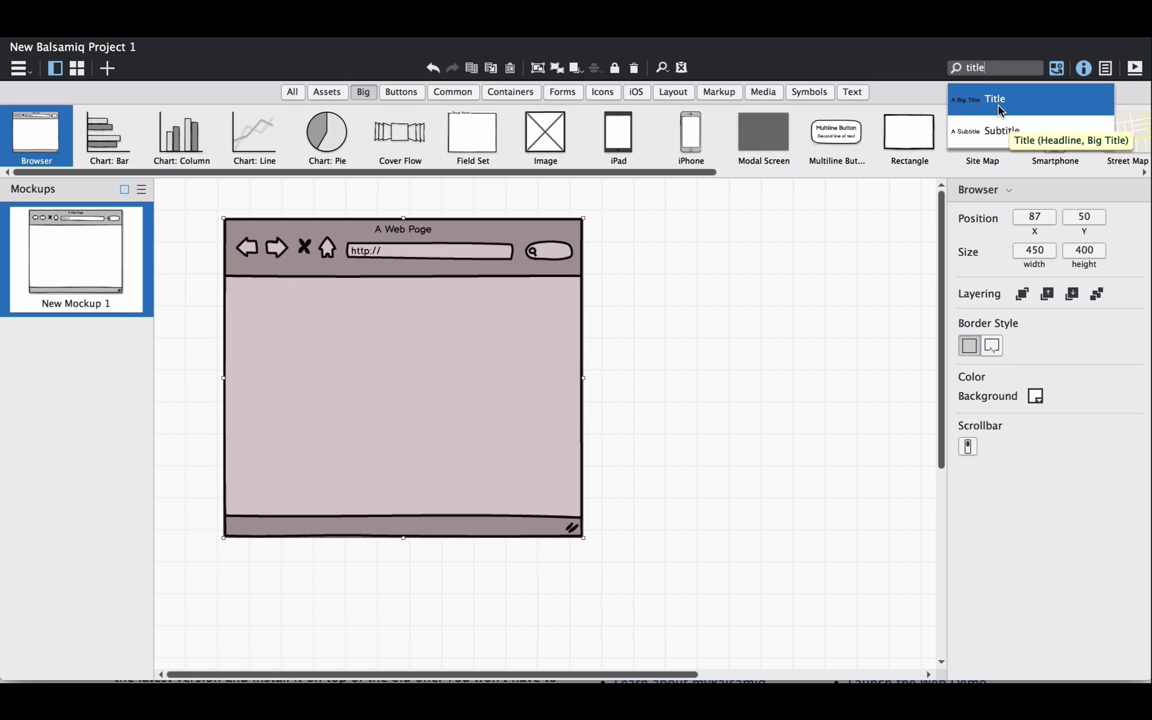
key(Return)
drag(301, 240, 413, 307)
double_click(413, 307)
text(A)
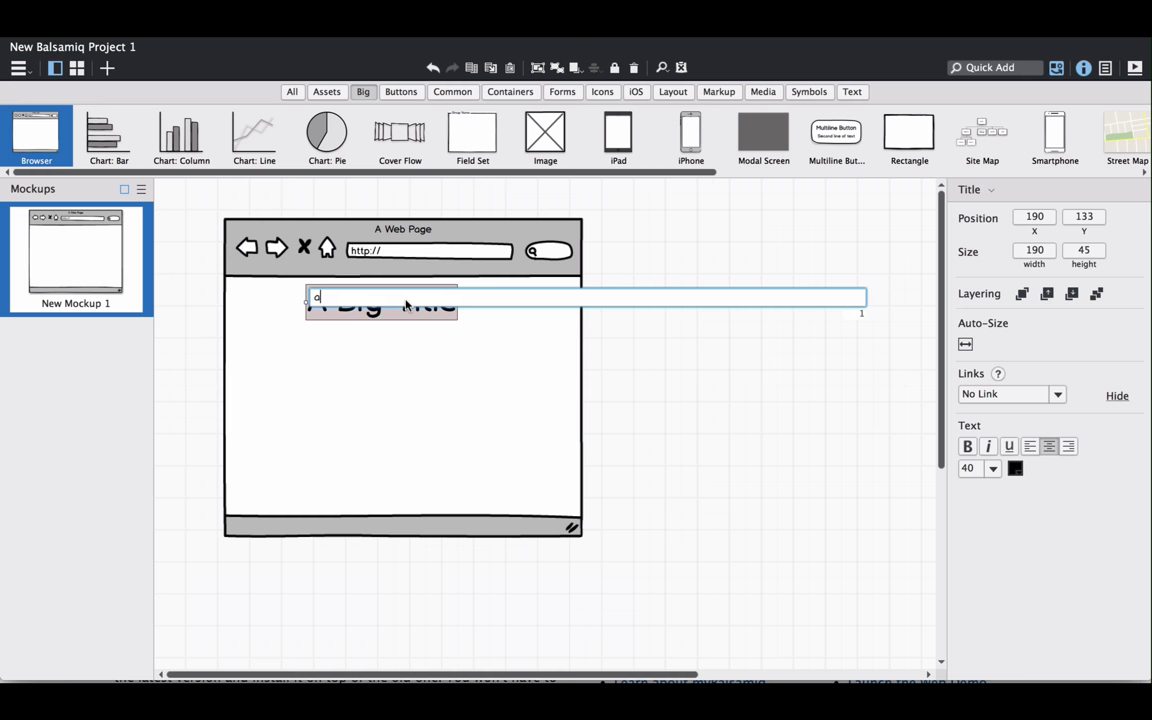
text(wesome Blog)
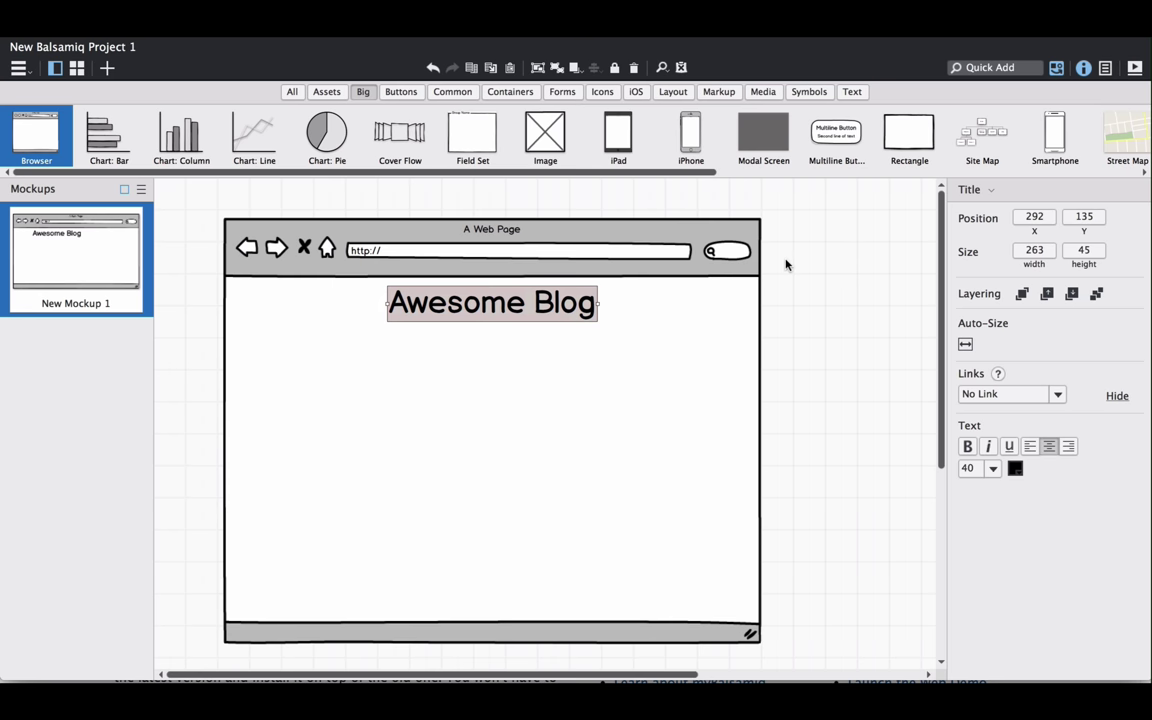
click(980, 66)
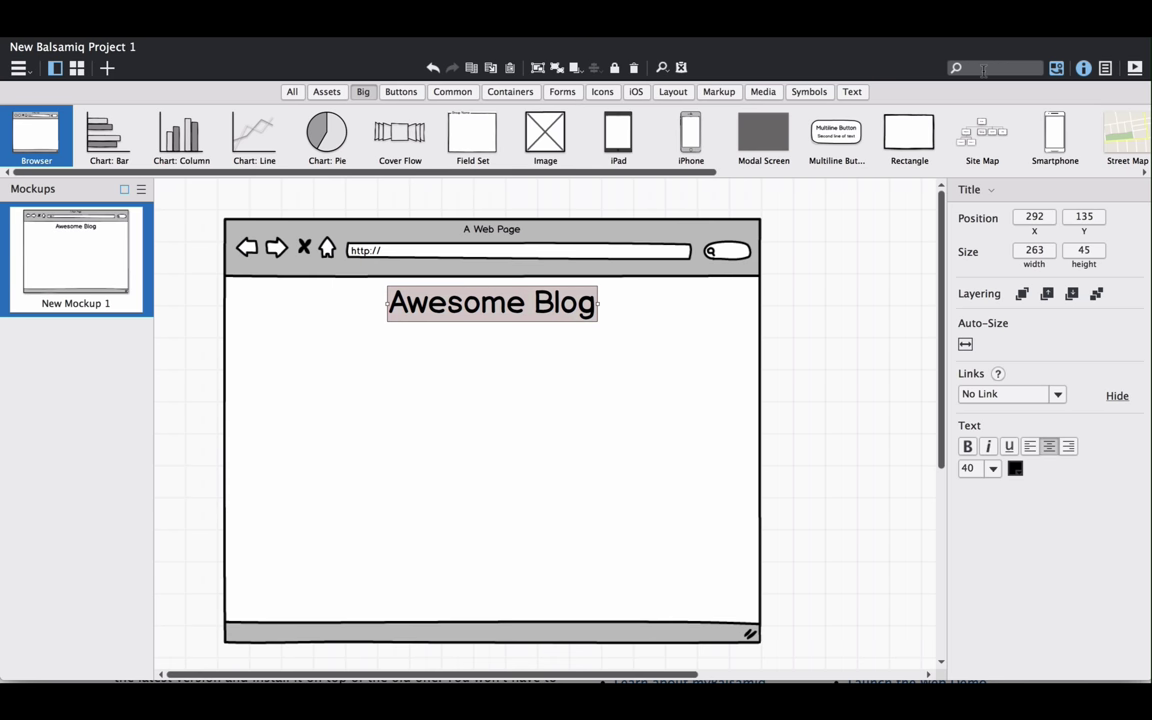
Step: Add a second title and a Block of Text below the 'Awesome Blog' headline
text(title)
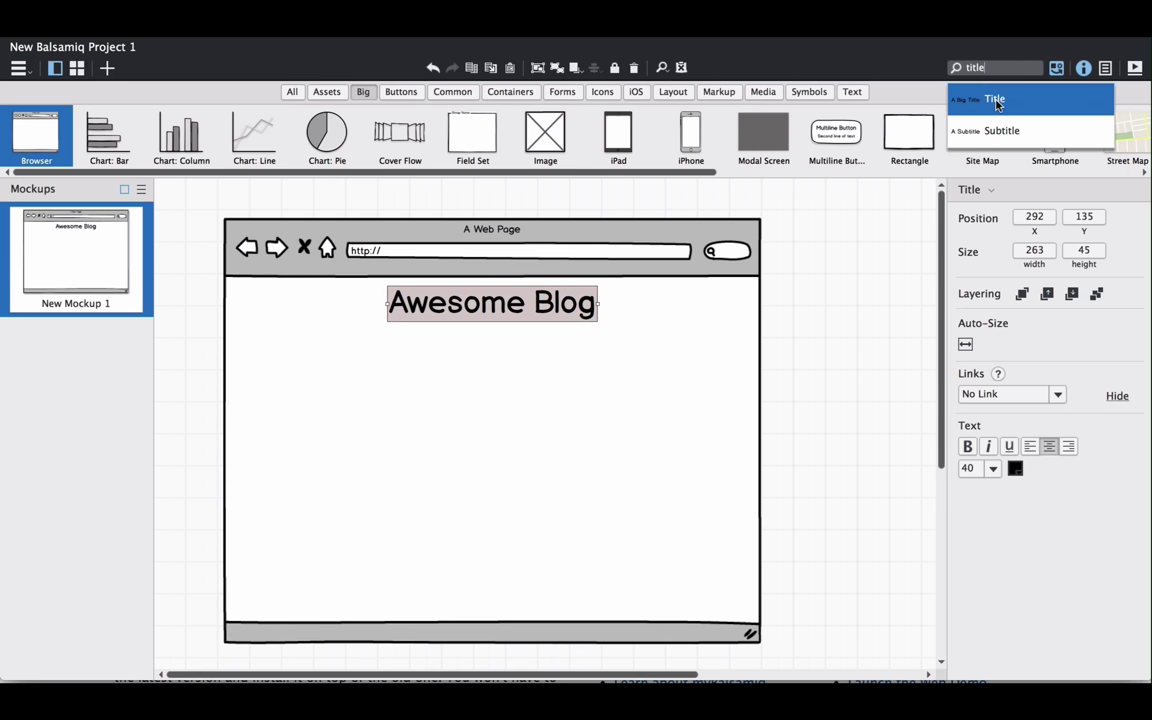
key(Return)
drag(272, 234, 333, 350)
click(990, 66)
text(tex)
click(1014, 194)
drag(267, 267, 329, 424)
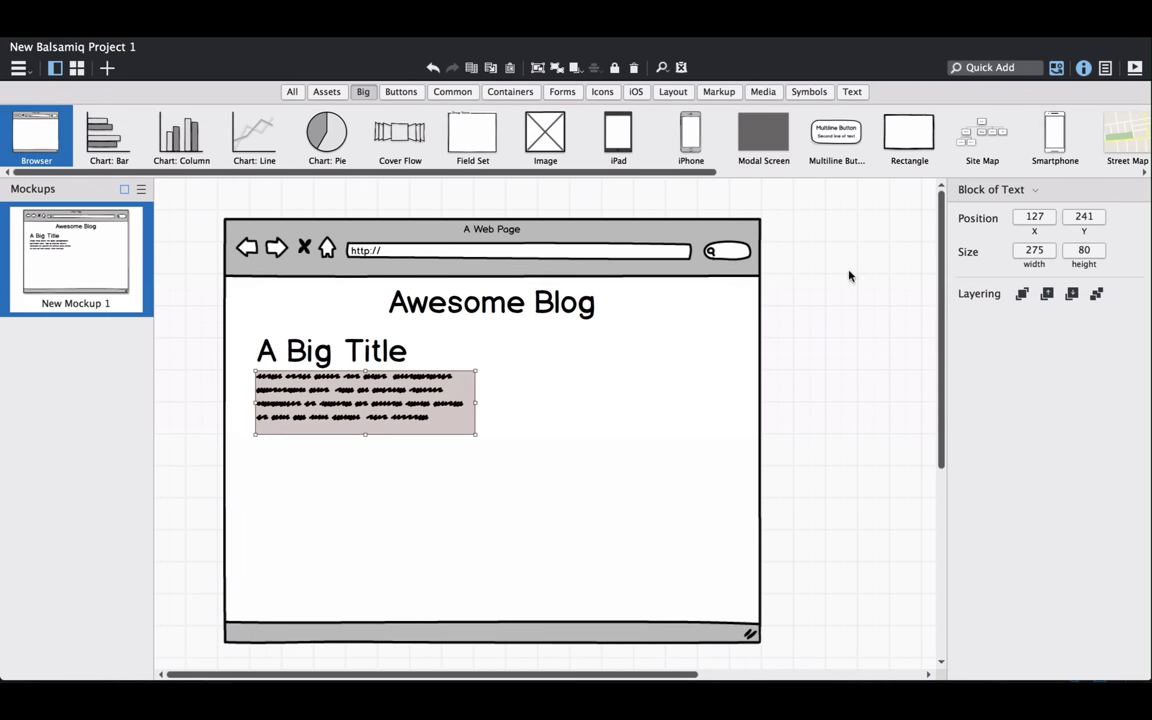
Step: Add a 'December 31, 1999' date label under the post text
click(983, 68)
text(te)
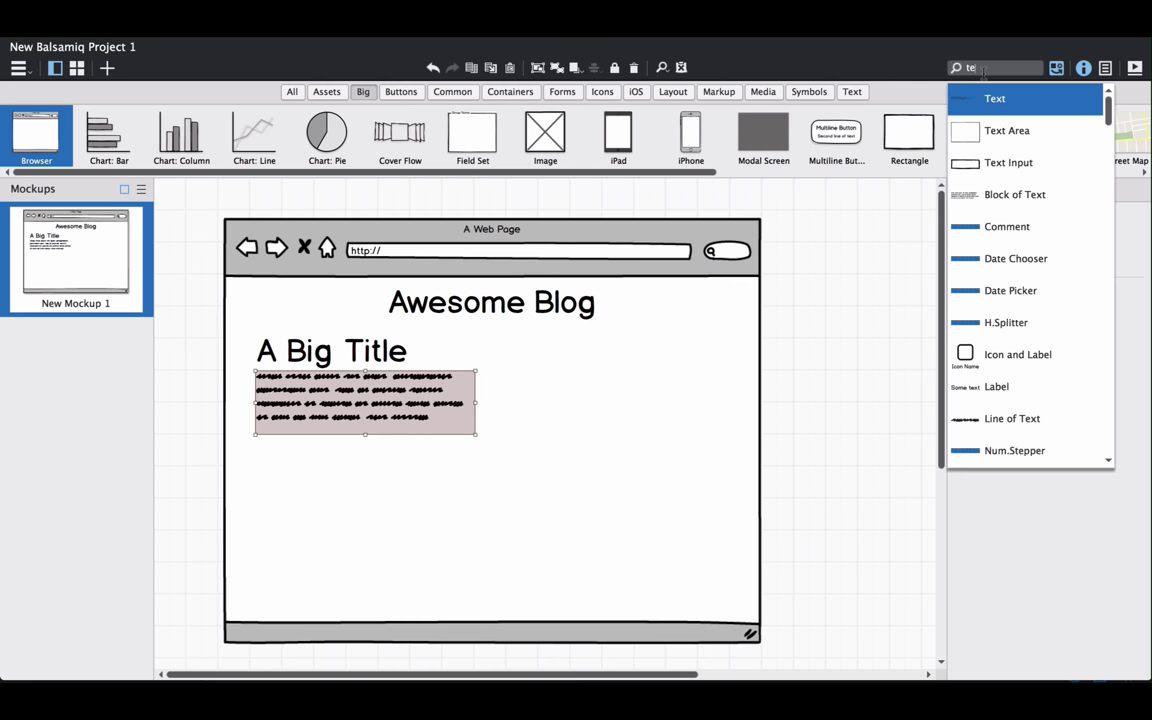
text(xt)
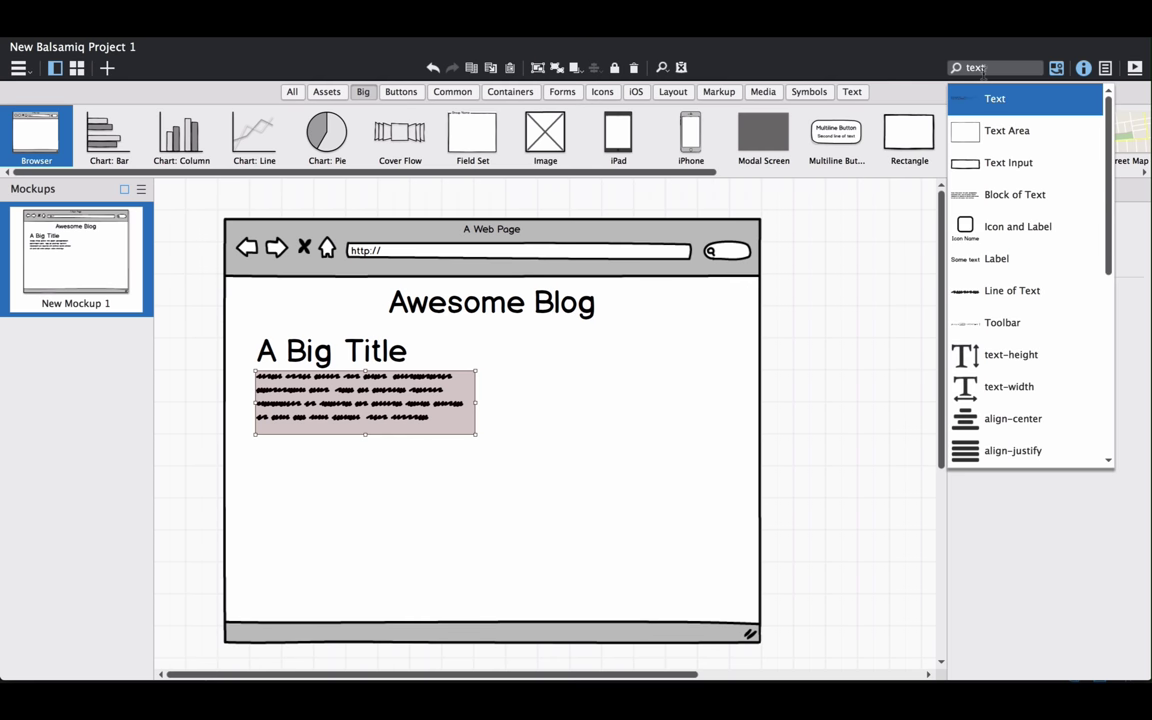
click(1003, 266)
click(270, 440)
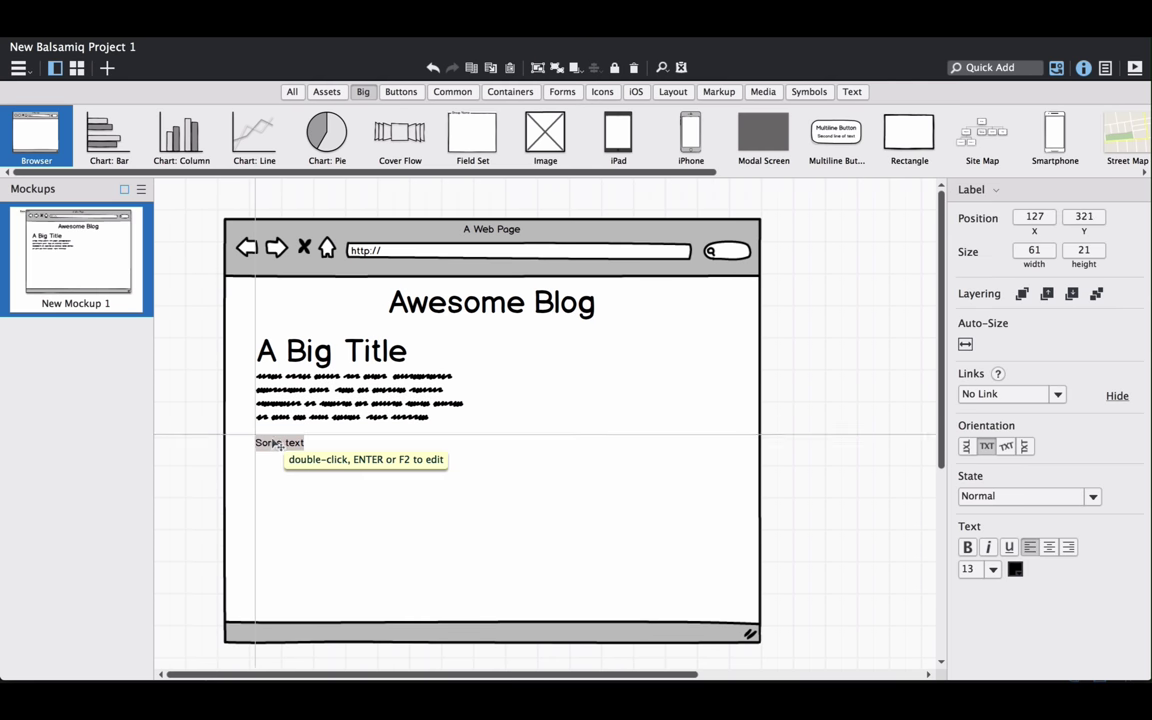
double_click(273, 438)
text(December 31, 1999)
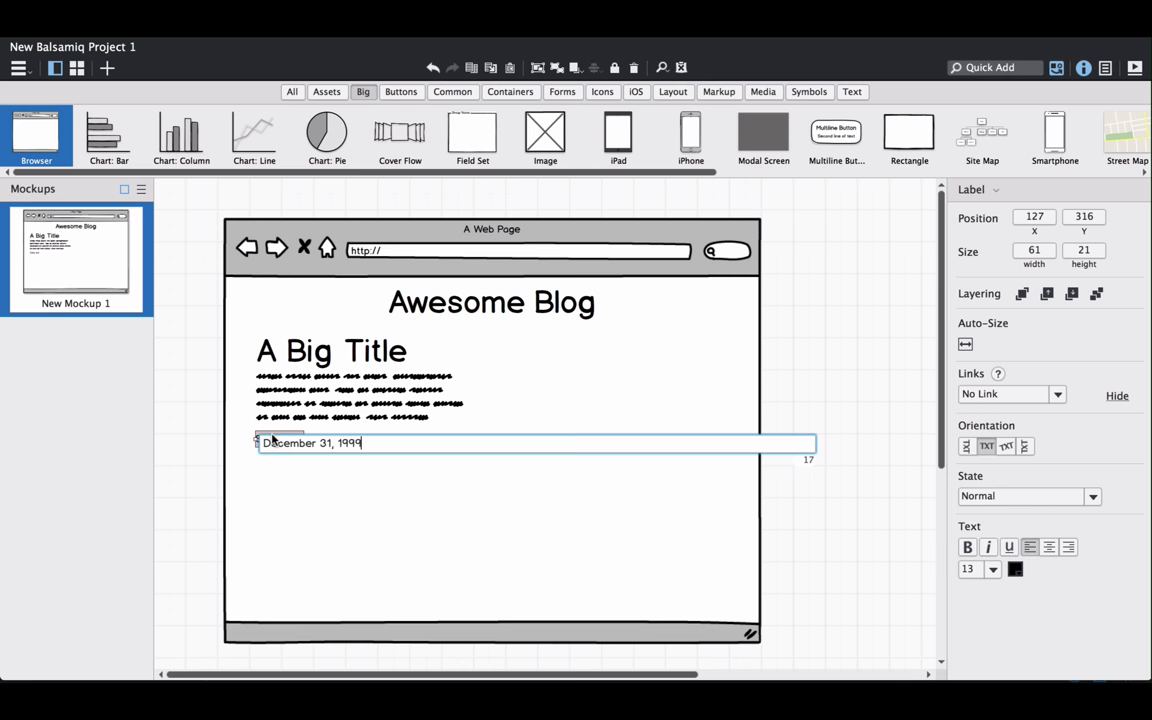
key(Return)
Step: Insert a horizontal rule under the date, stretched across the post column
text(rule)
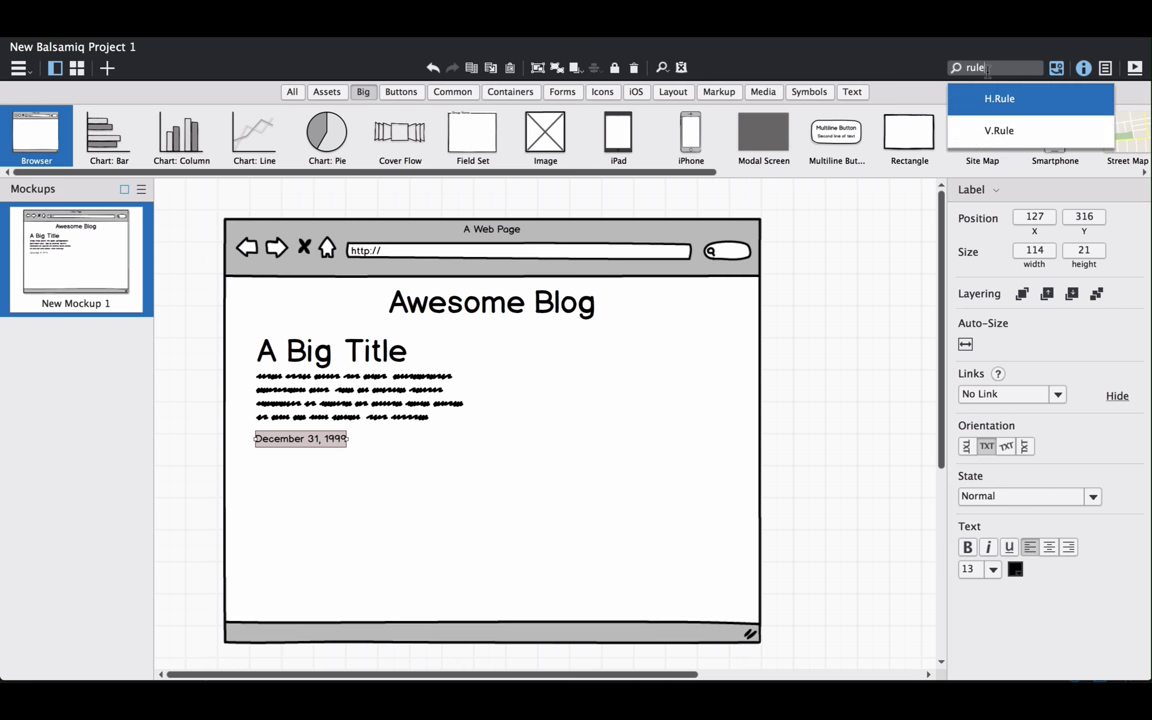
key(Return)
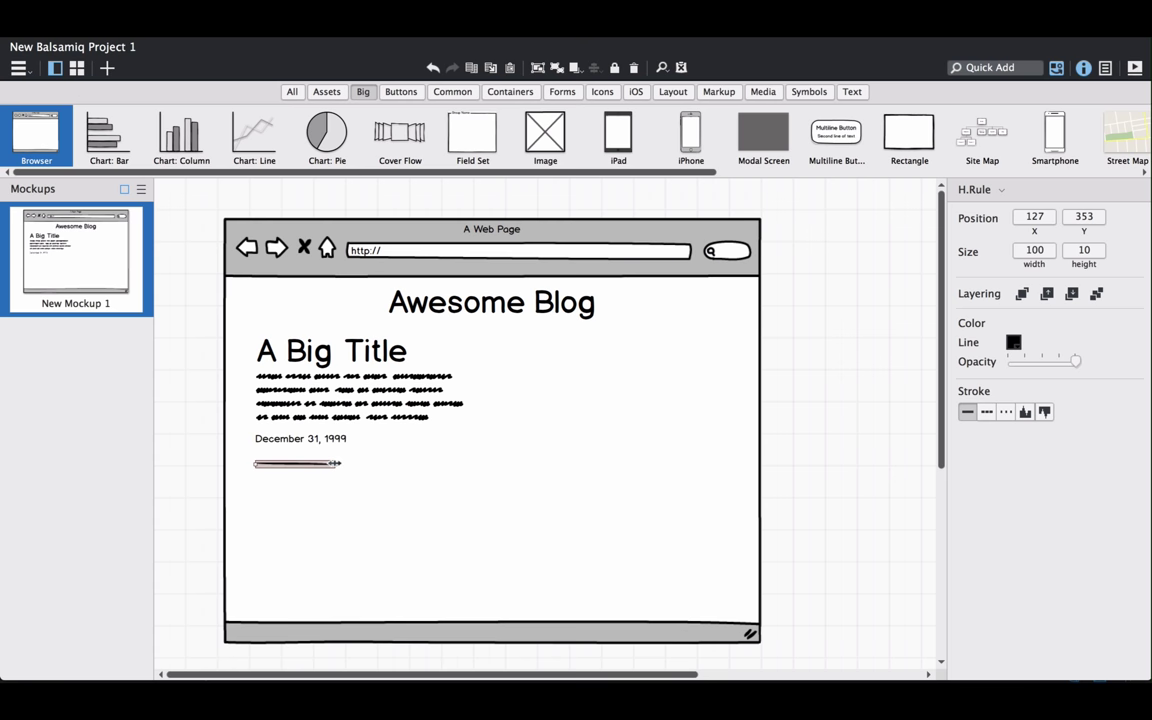
drag(335, 464, 488, 464)
Step: Select the title, text, date and rule, duplicate them as a second post
drag(176, 288, 437, 541)
key(ctrl+d)
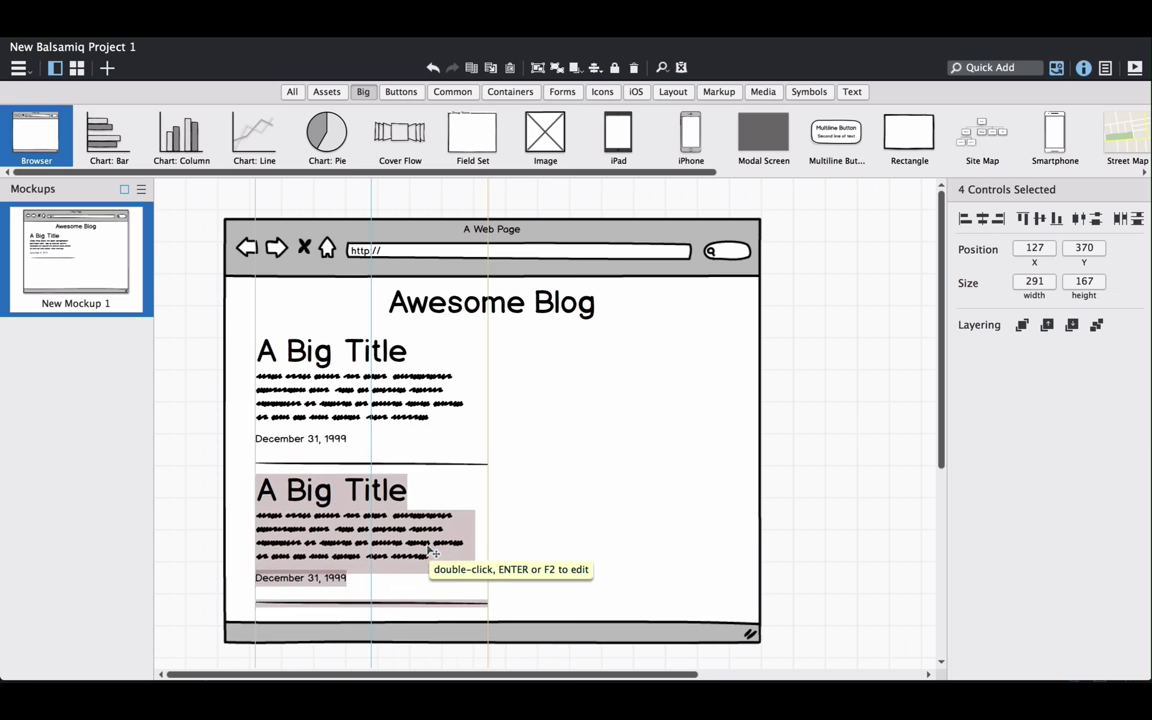
click(188, 421)
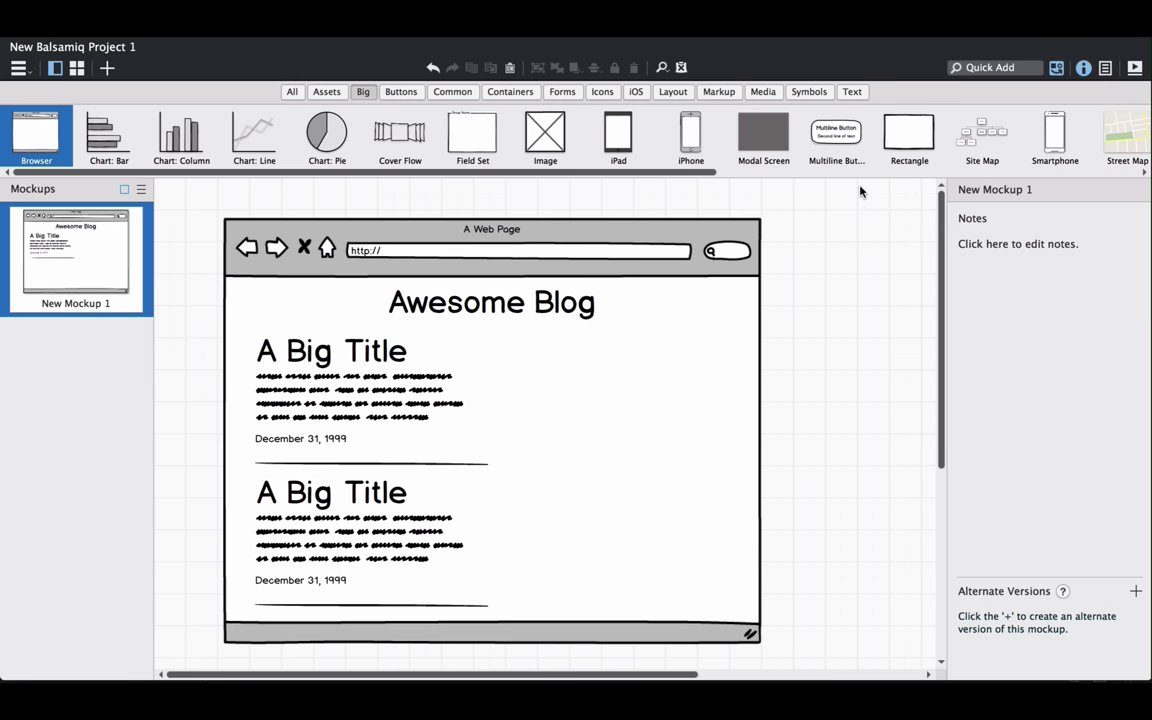
Step: Add a vertical rule beside the post column and stretch it down the page
text(verti)
key(Down)
key(Return)
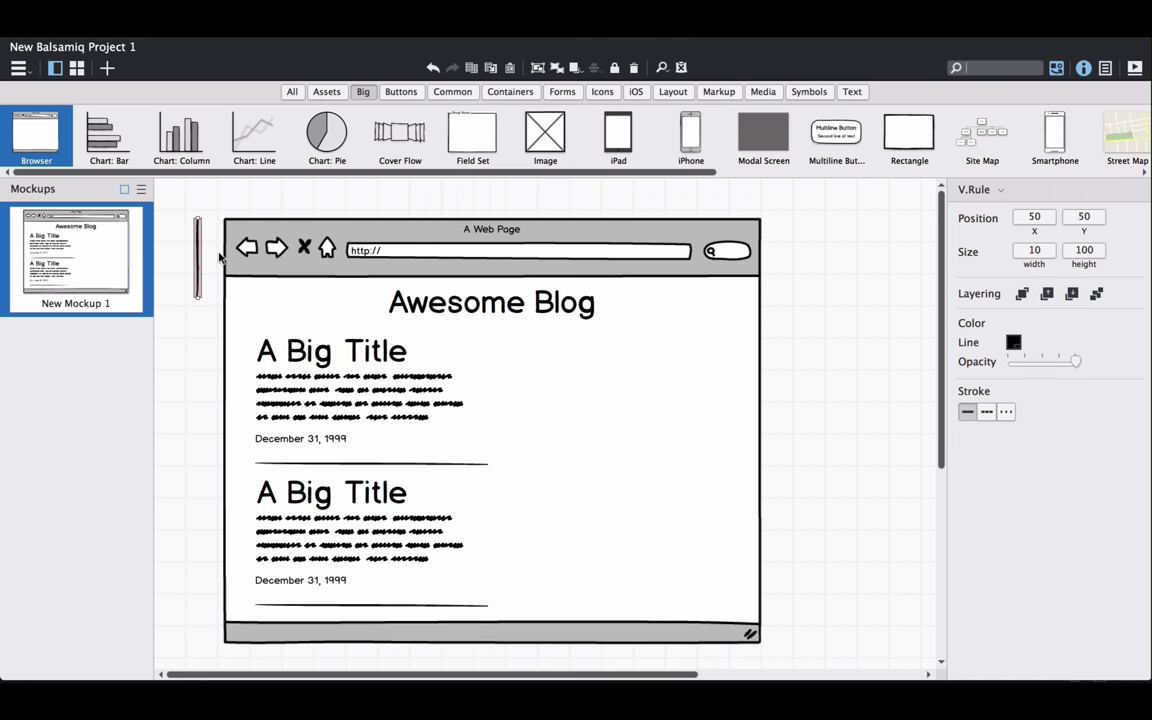
drag(198, 245, 550, 335)
drag(526, 413, 526, 606)
Step: Insert a Tree Pane sized for the sidebar and delete most of its sample lines
text(tree)
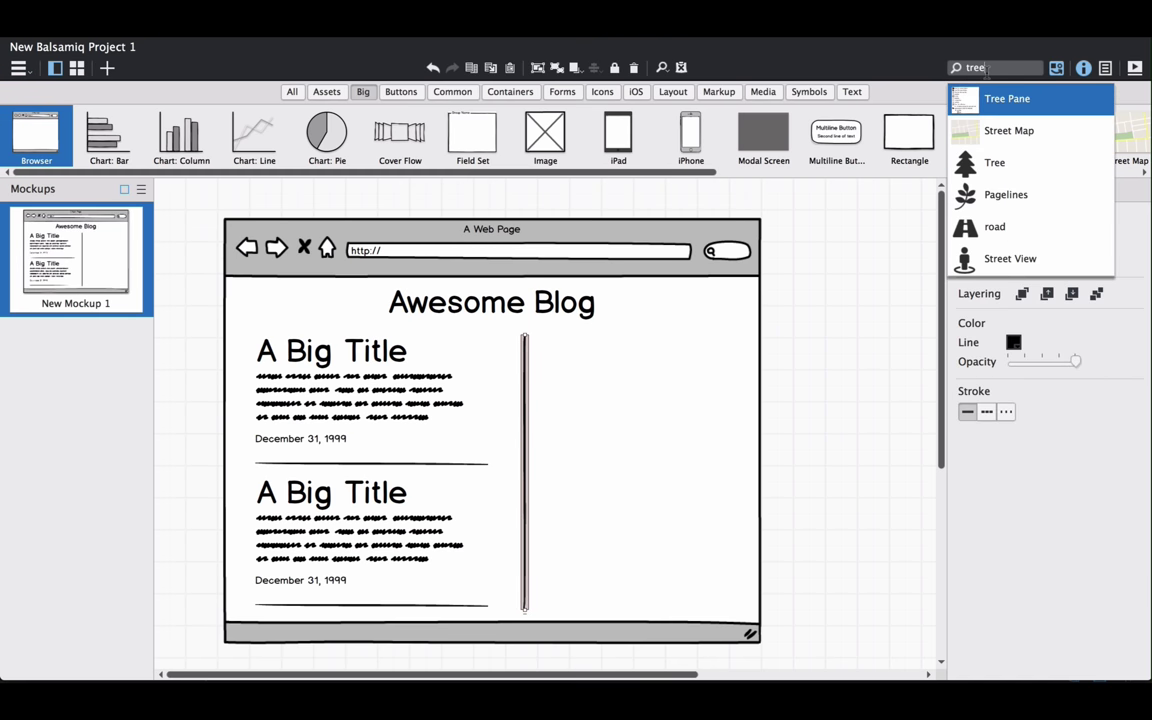
key(Return)
drag(295, 273, 656, 399)
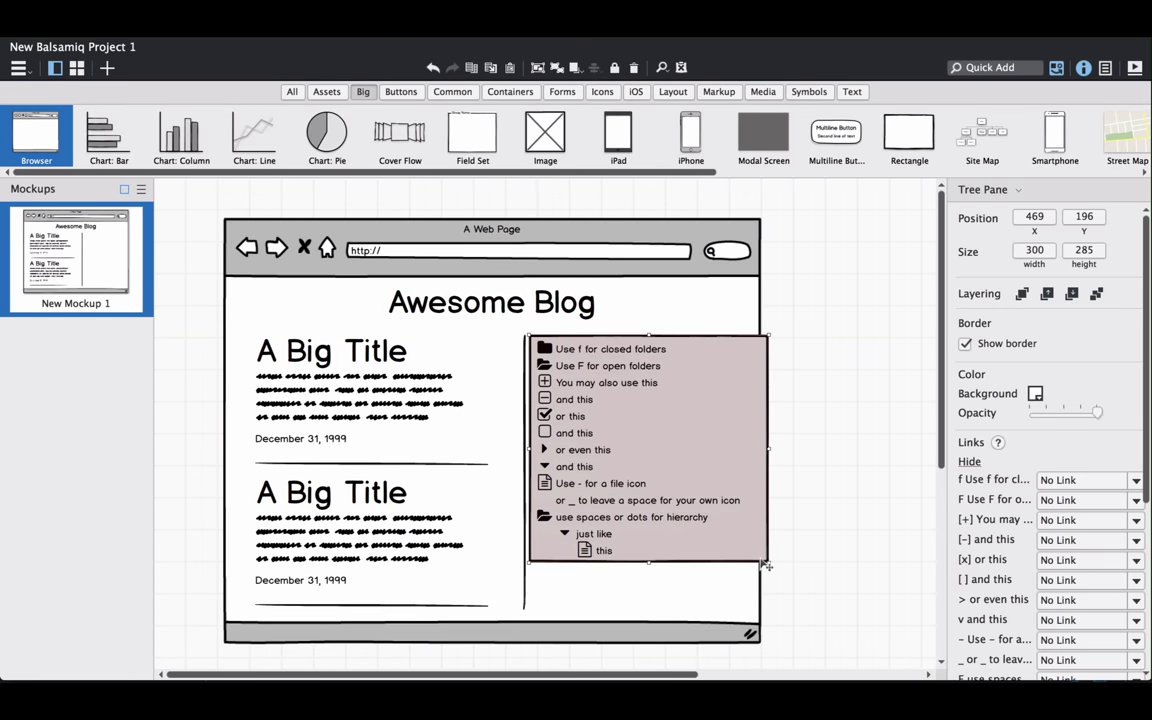
drag(767, 560, 749, 610)
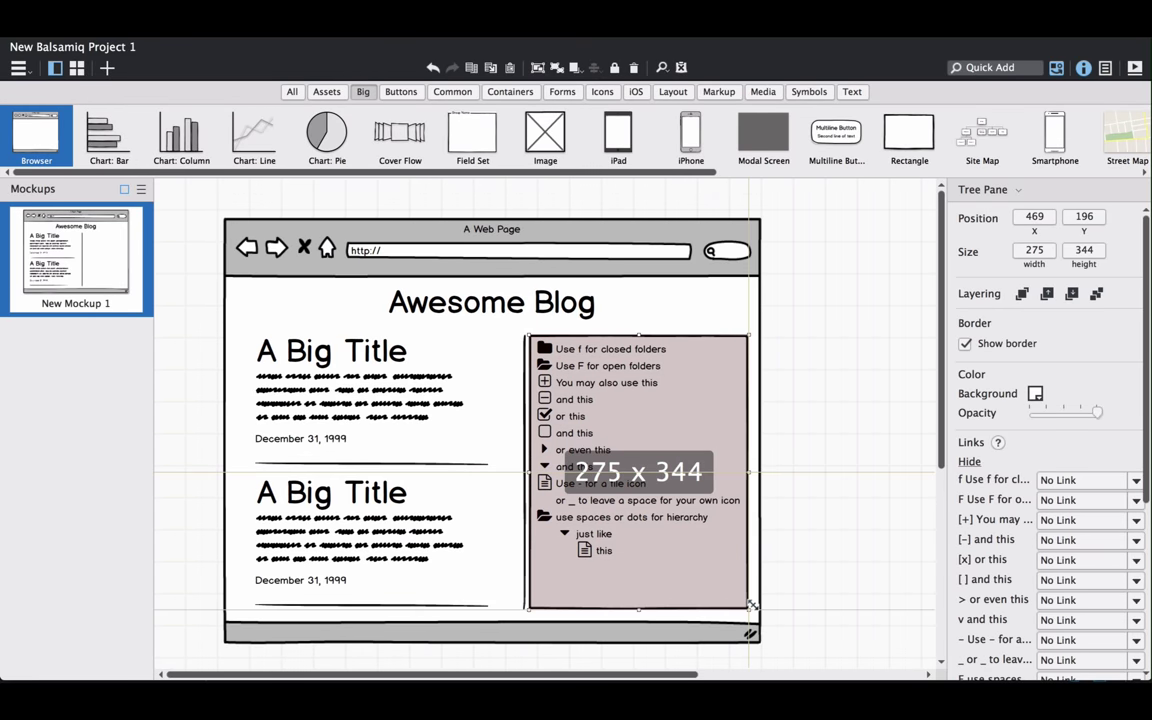
double_click(618, 447)
drag(618, 447, 600, 515)
key(BackSpace)
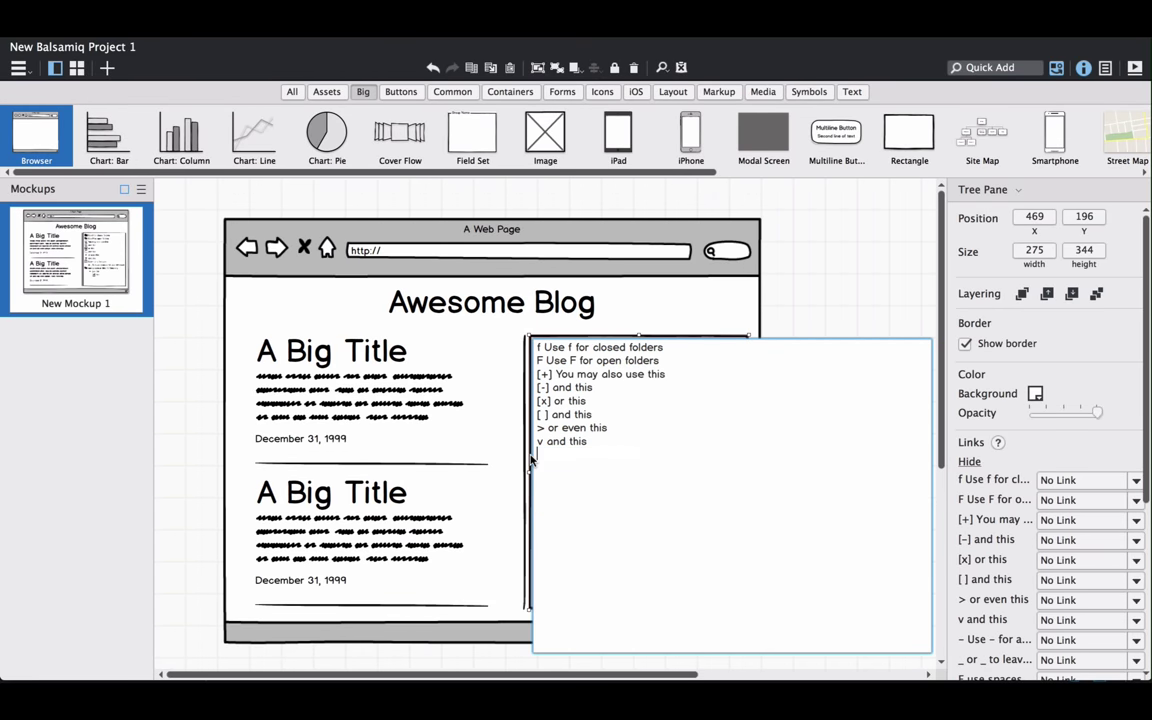
drag(585, 414, 516, 346)
key(BackSpace)
key(Delete)
Step: Edit the tree into 'January 2000', 'A Big Title' and '> December 1999' entries
drag(607, 347, 548, 347)
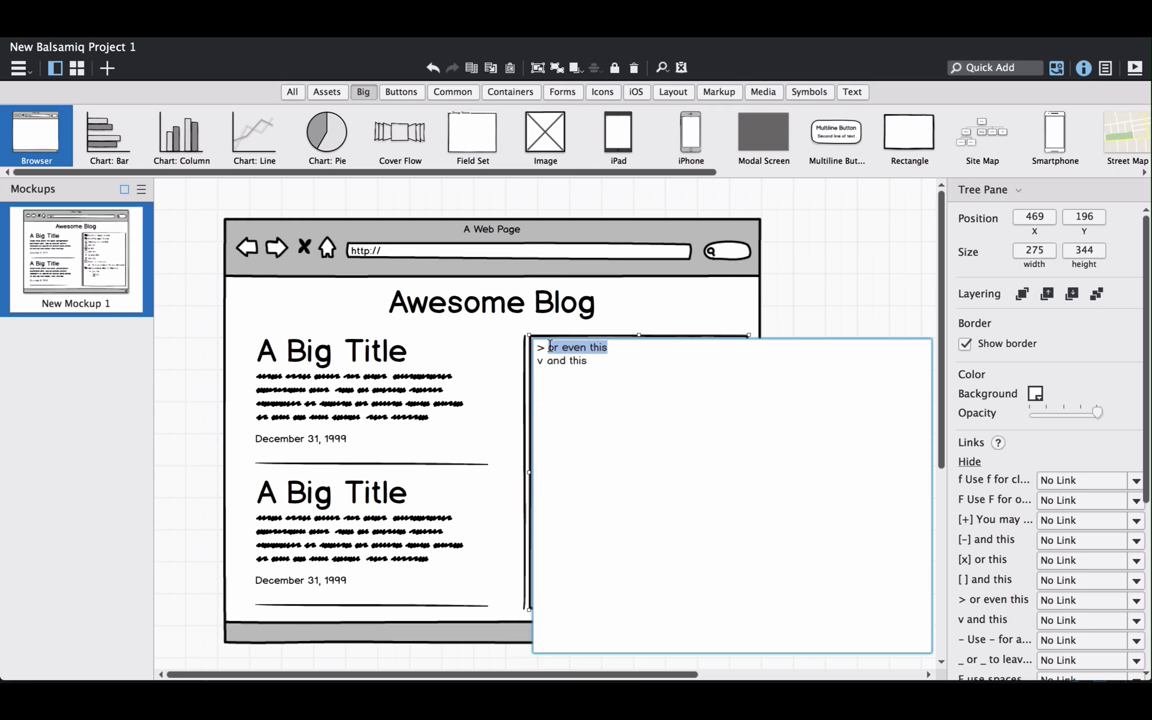
text(January 2000)
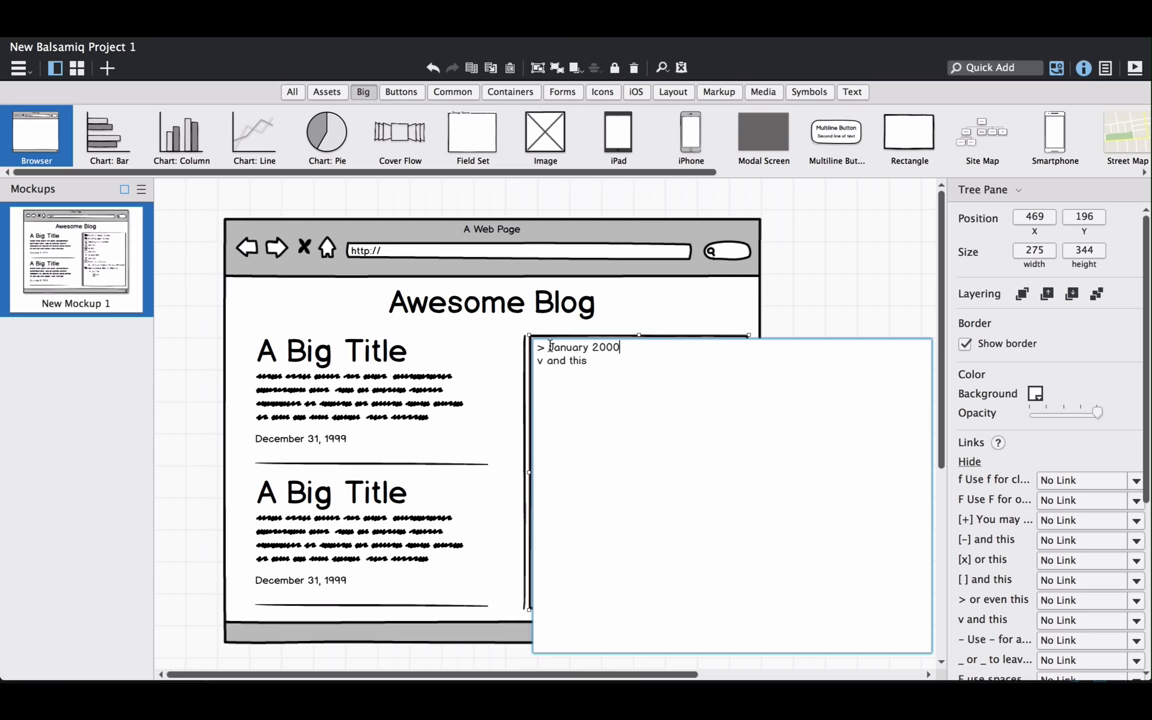
click(537, 360)
drag(633, 361, 585, 361)
text(A Big Title)
key(Return)
text(> December 1999)
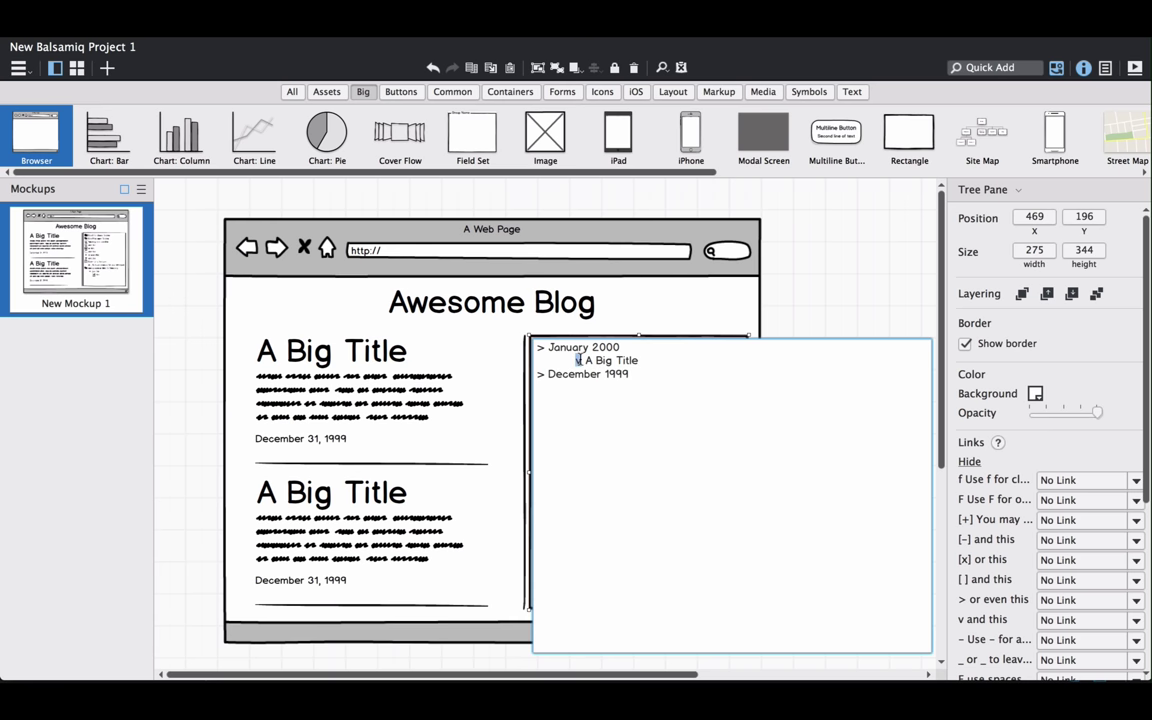
key(super+Return)
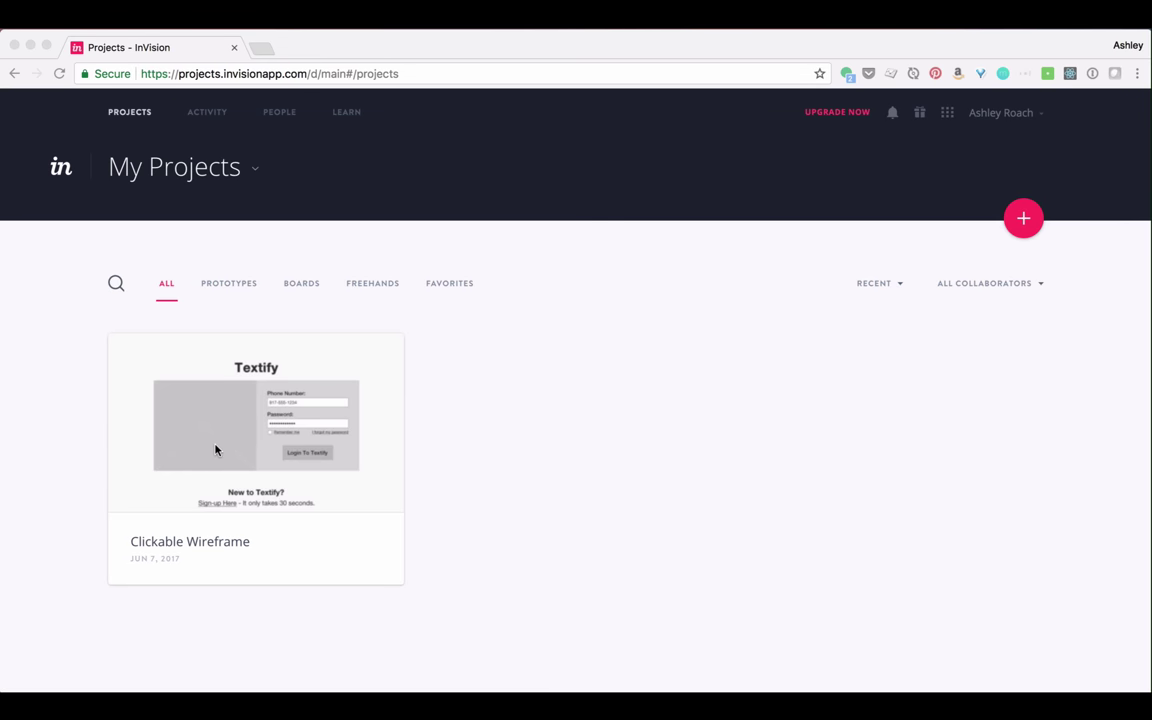
Step: Preview the Clickable Wireframe prototype, clicking past the login screen to the messaging screens
click(216, 450)
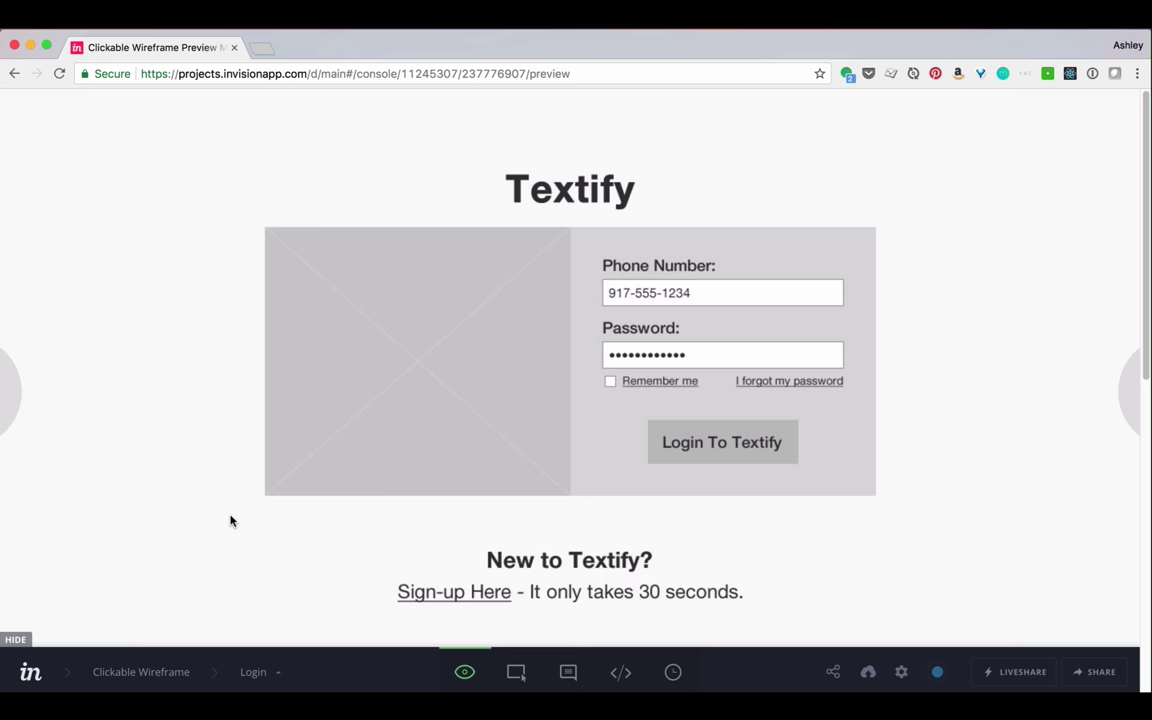
click(230, 520)
click(230, 520)
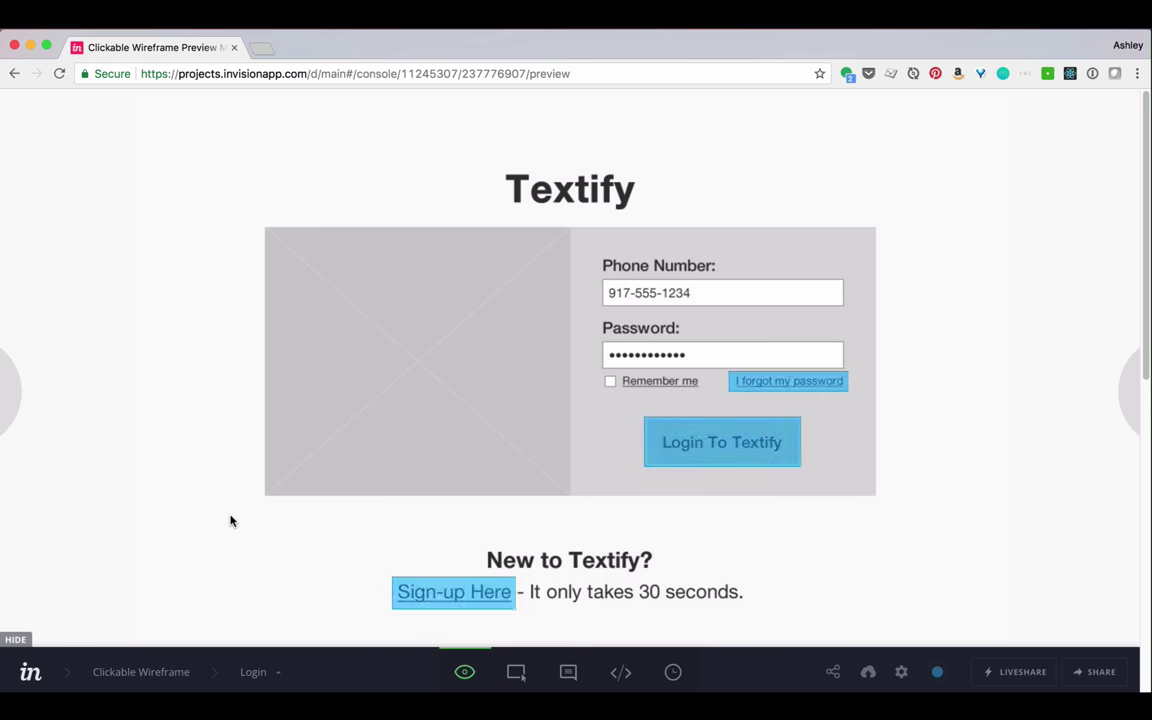
click(230, 520)
click(732, 436)
click(732, 436)
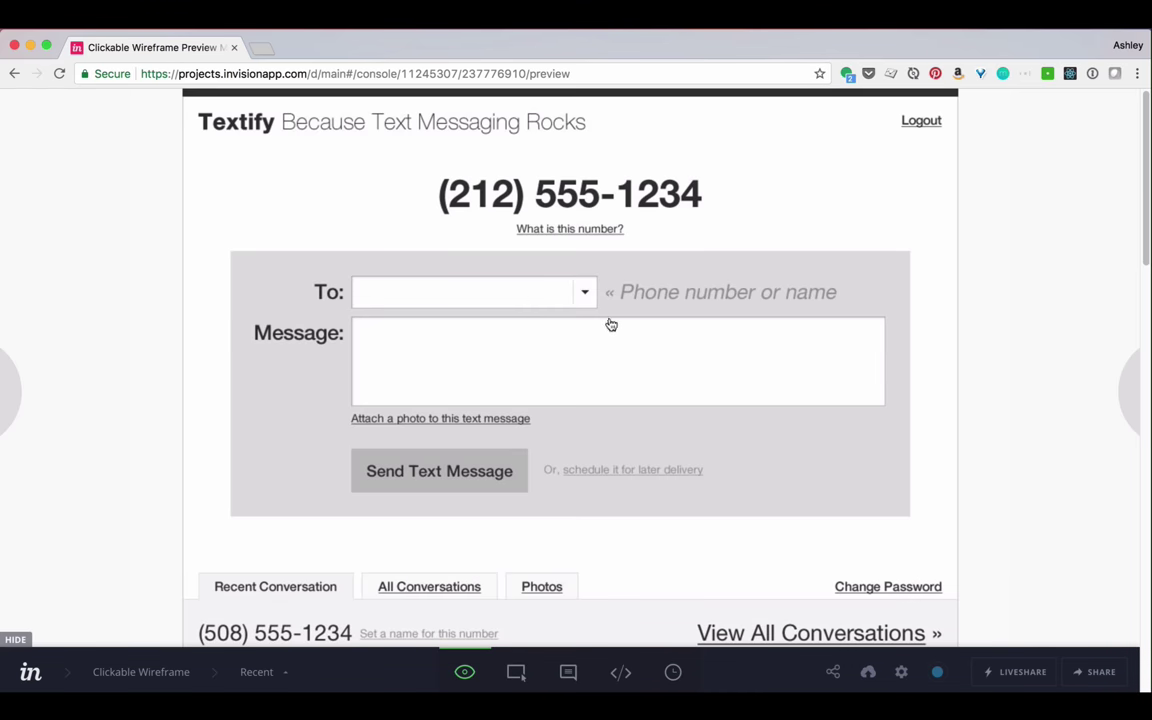
Step: View the filled-in message and proxy number explanation, then drop a comment pin
click(608, 287)
click(972, 414)
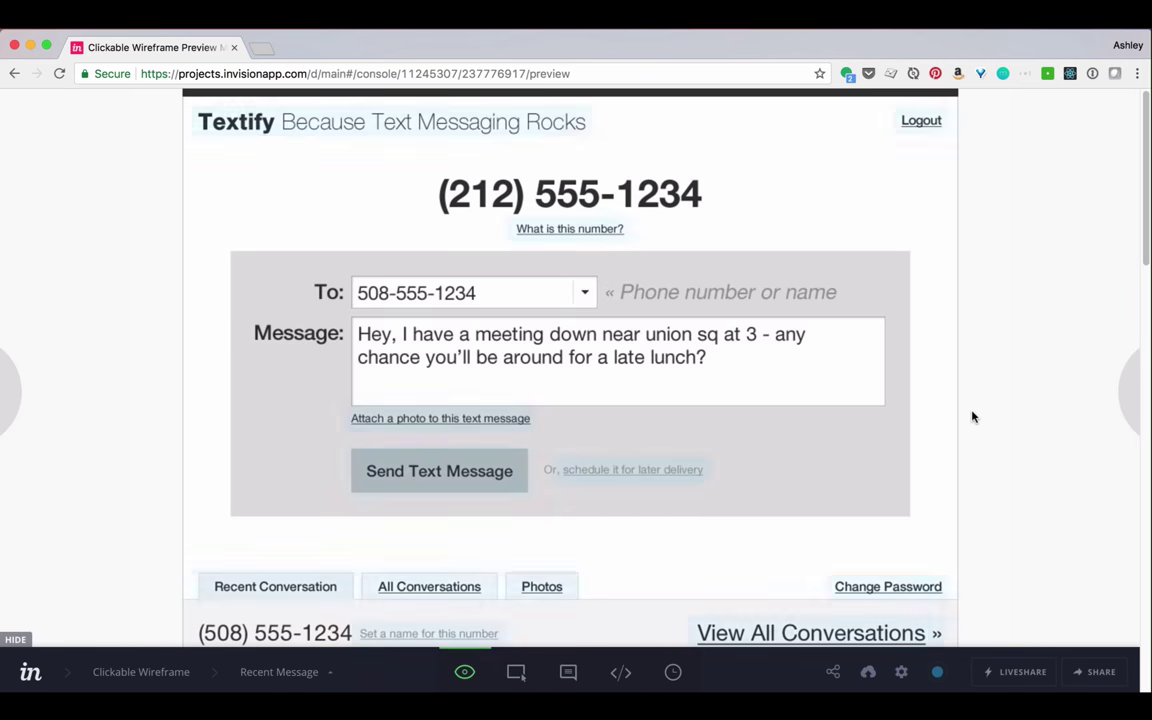
click(576, 232)
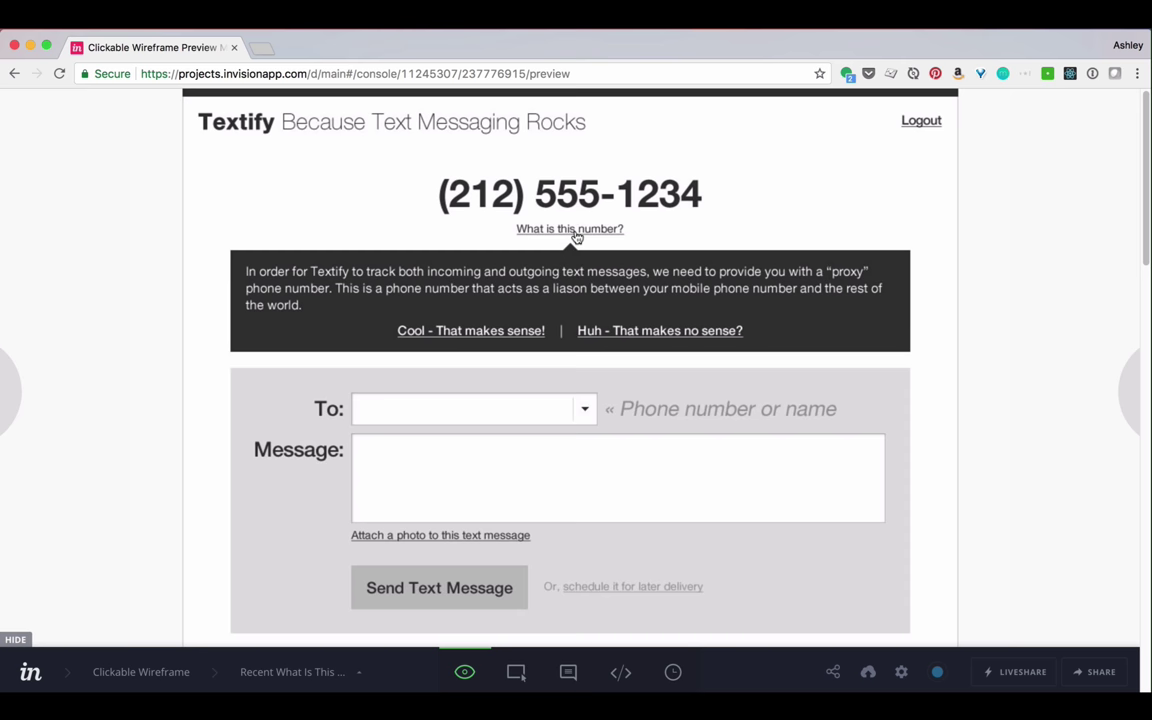
click(568, 671)
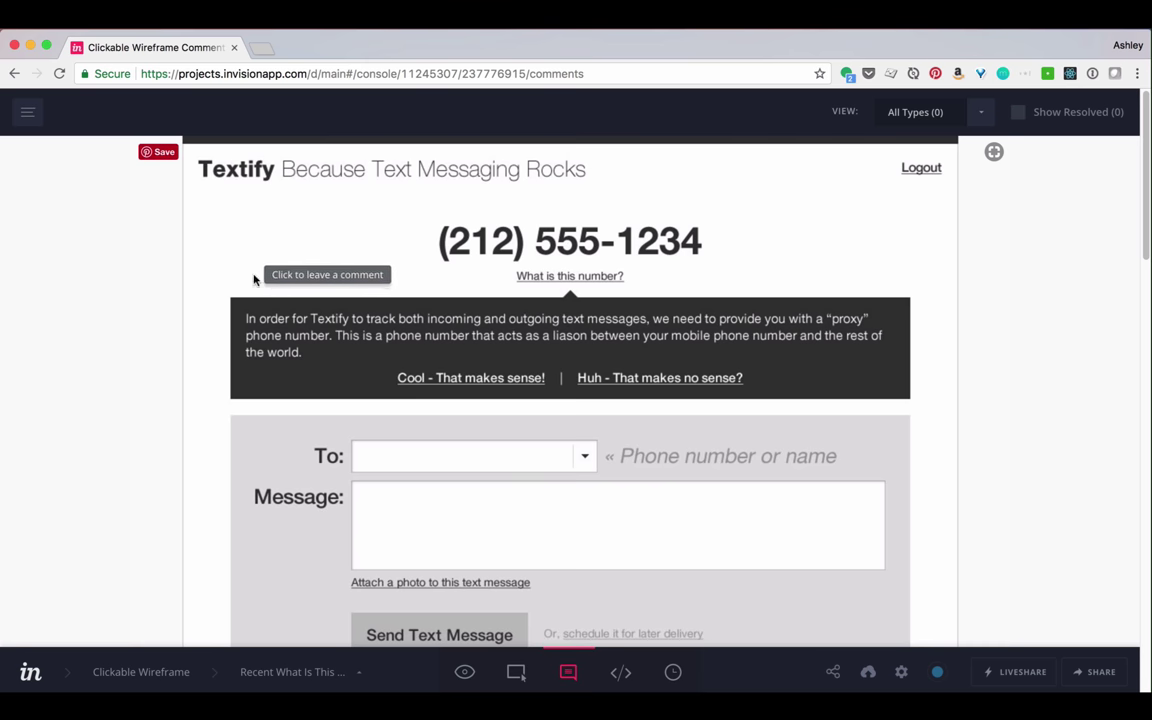
click(381, 384)
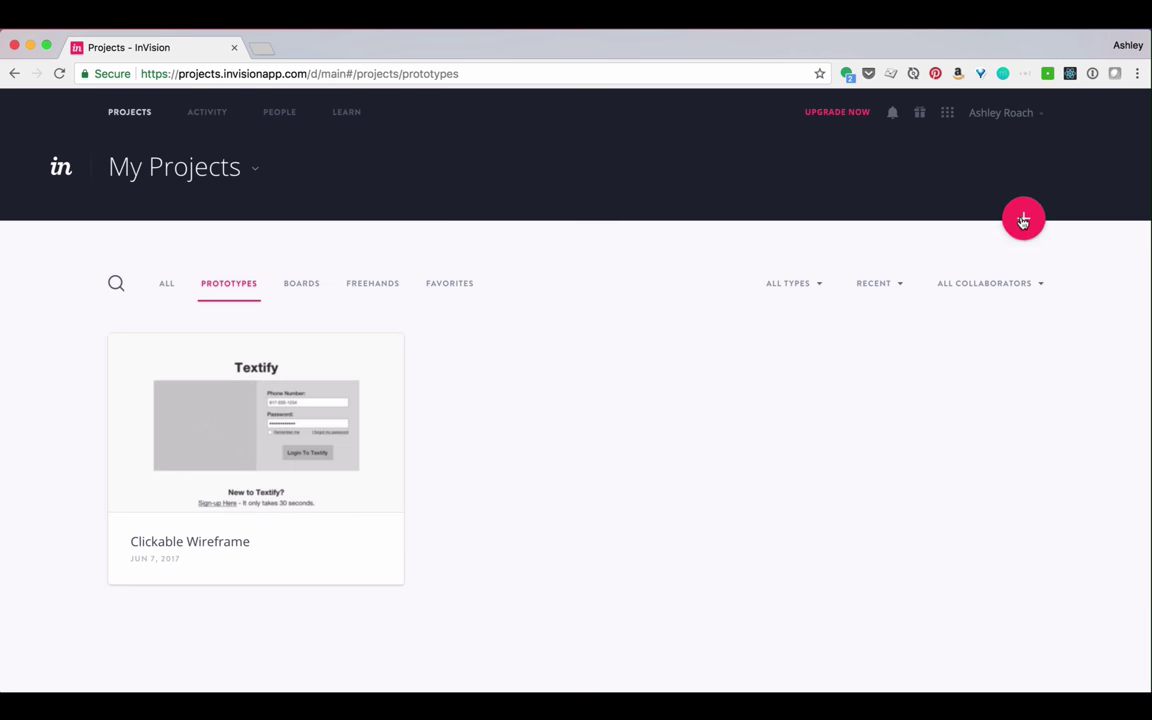
Step: Create a new prototype named 'Blog'
click(1023, 218)
click(244, 535)
text(Blog)
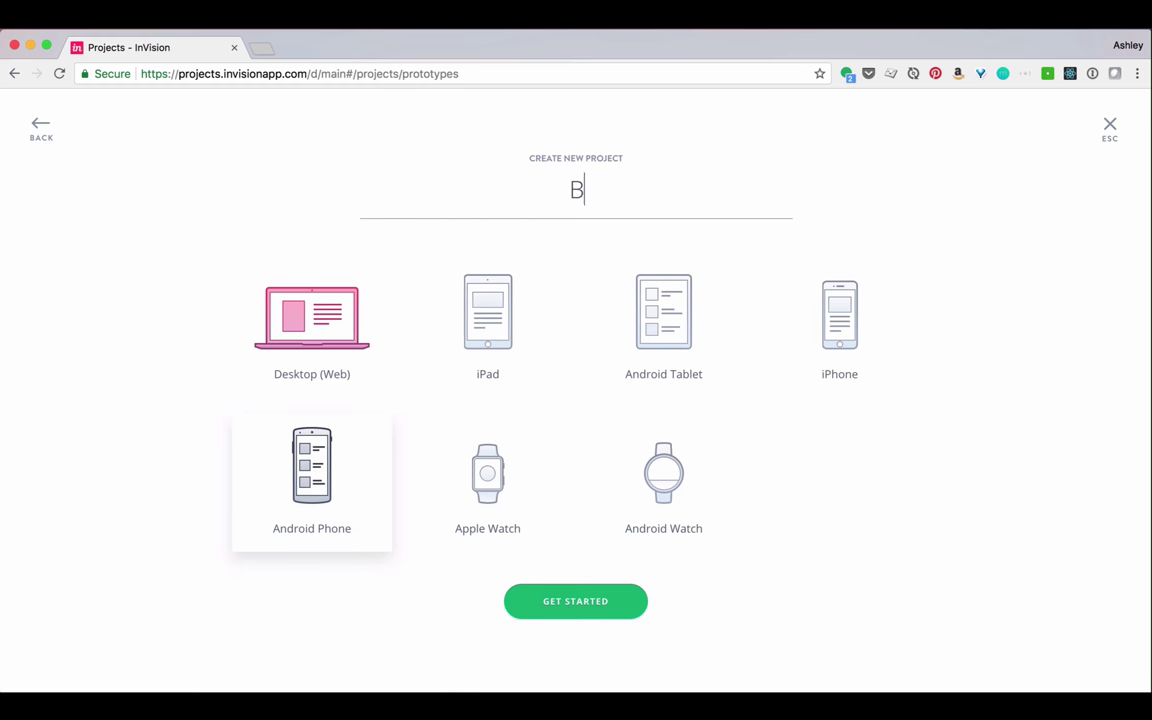
click(577, 600)
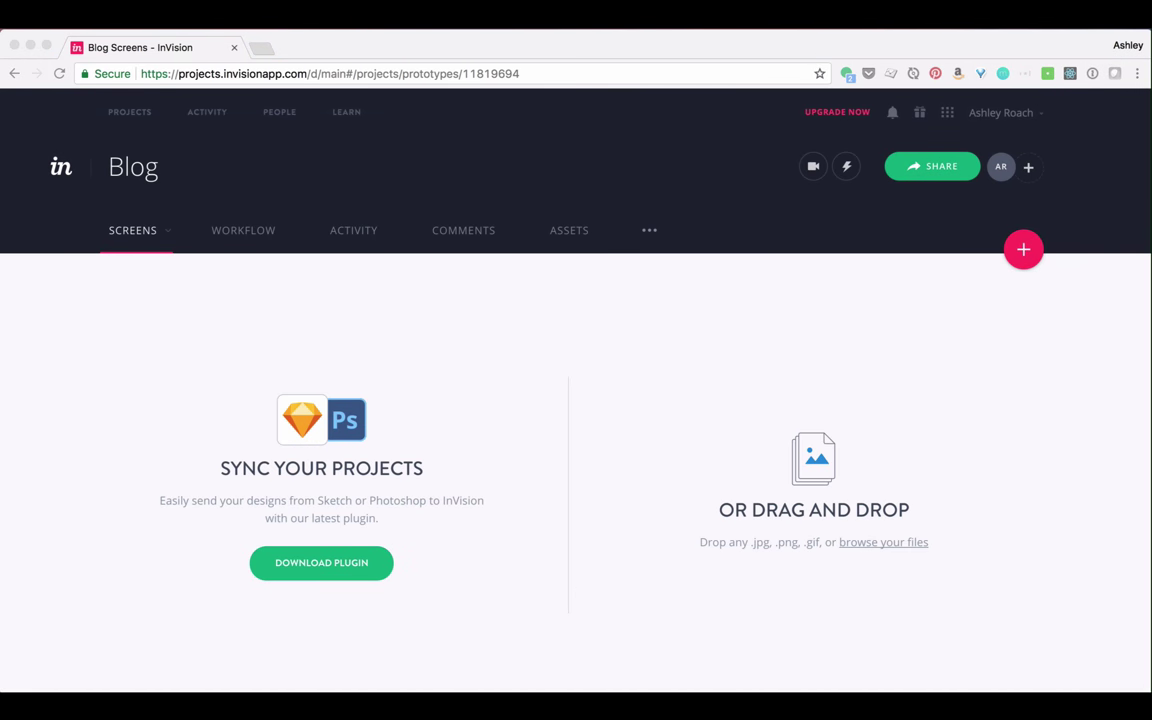
Step: Upload the blog.png mockup as the Blog prototype's screen
click(874, 543)
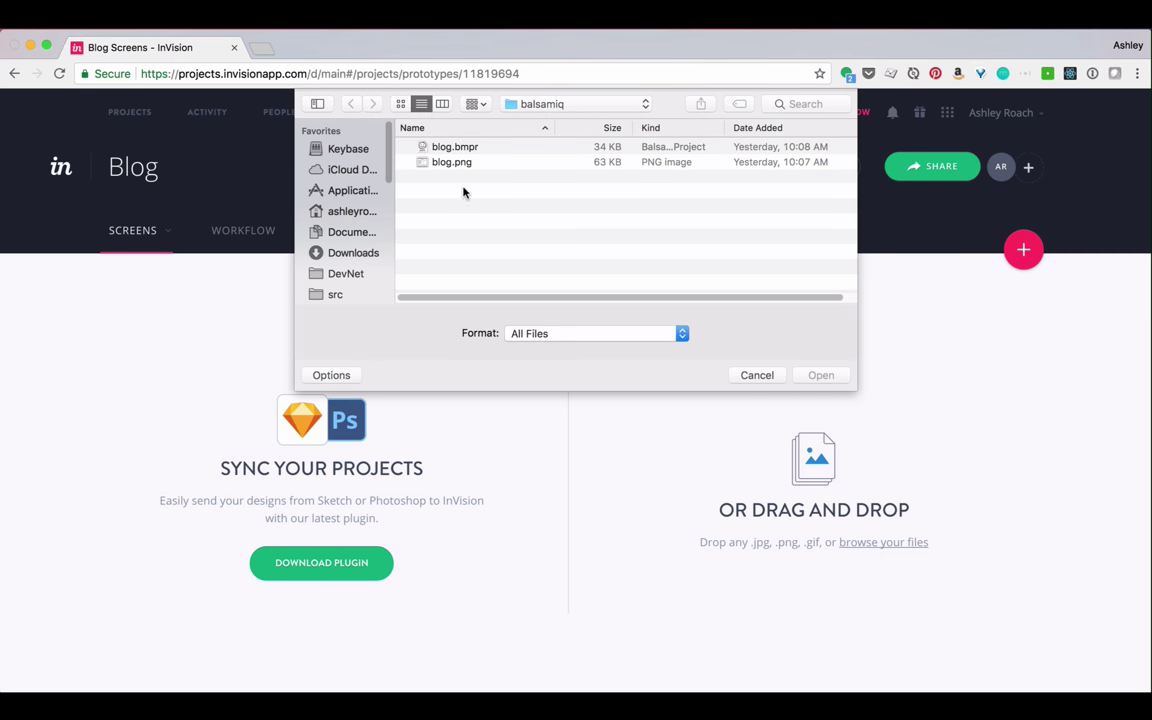
click(450, 162)
click(821, 375)
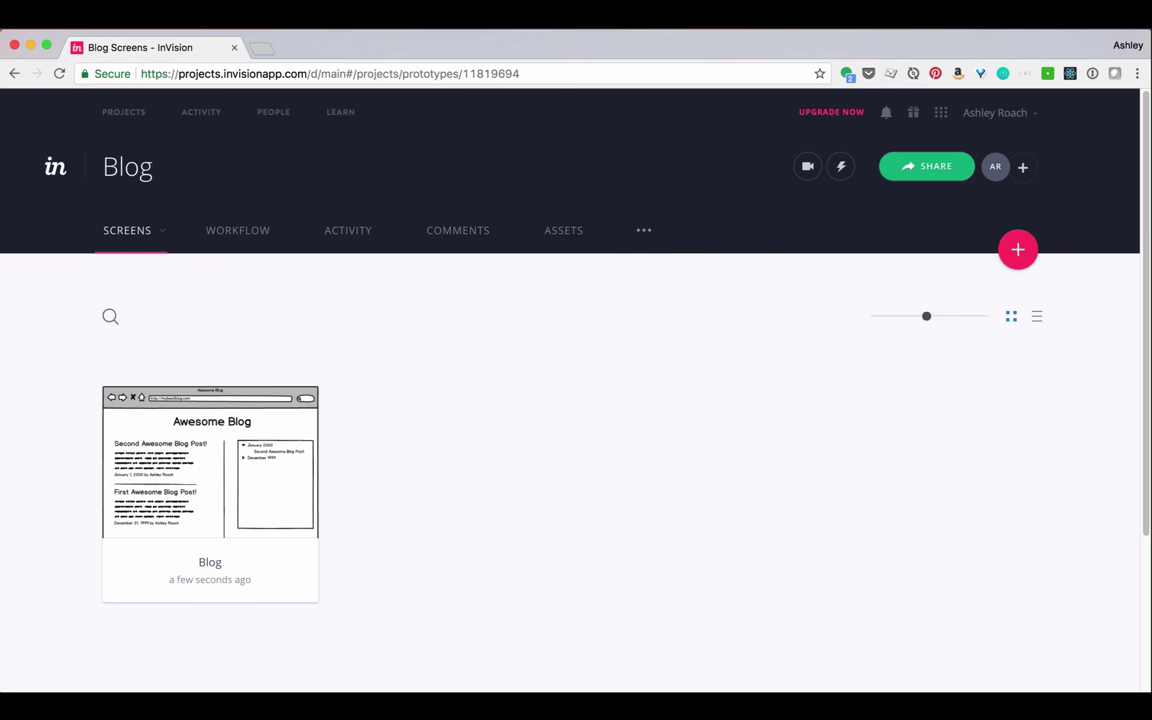
Step: On the Blog screen, draw a hotspot over the top post's date line
click(208, 466)
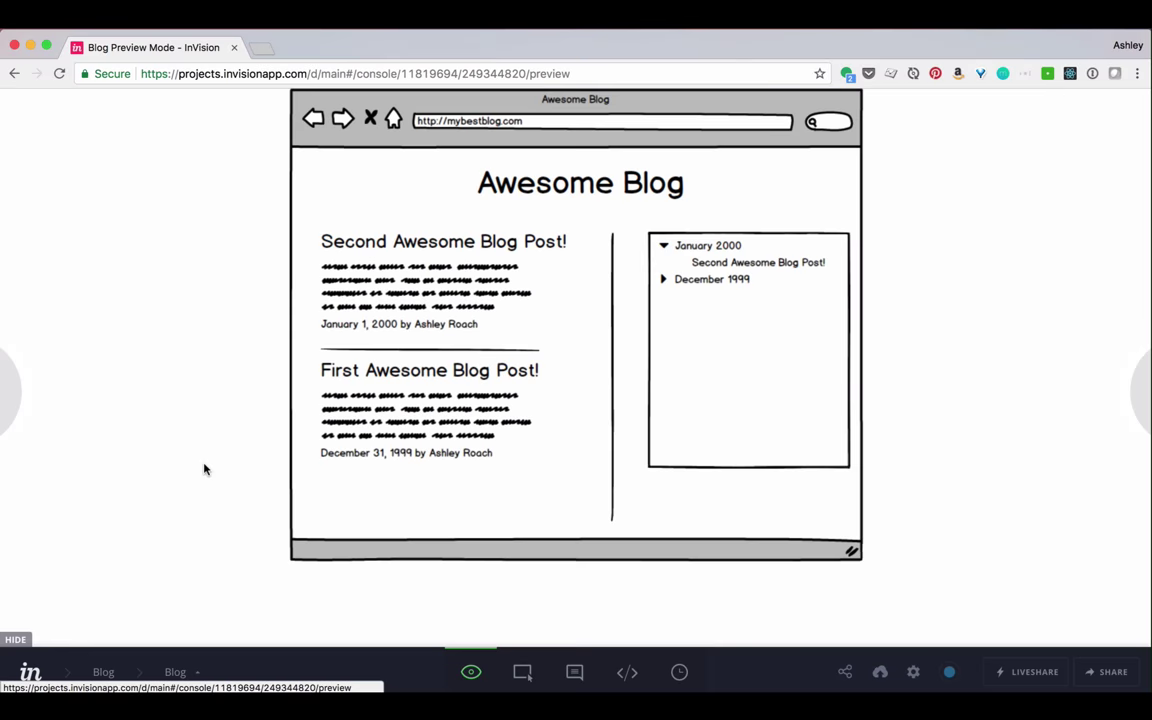
click(522, 672)
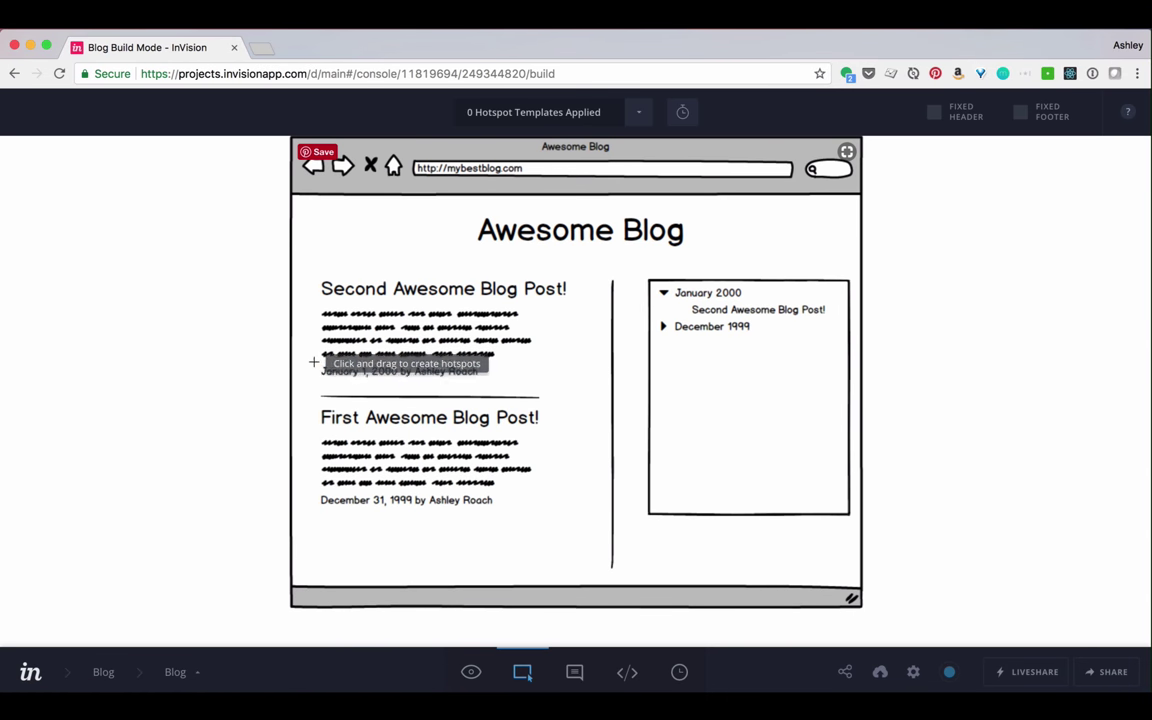
drag(314, 363, 492, 379)
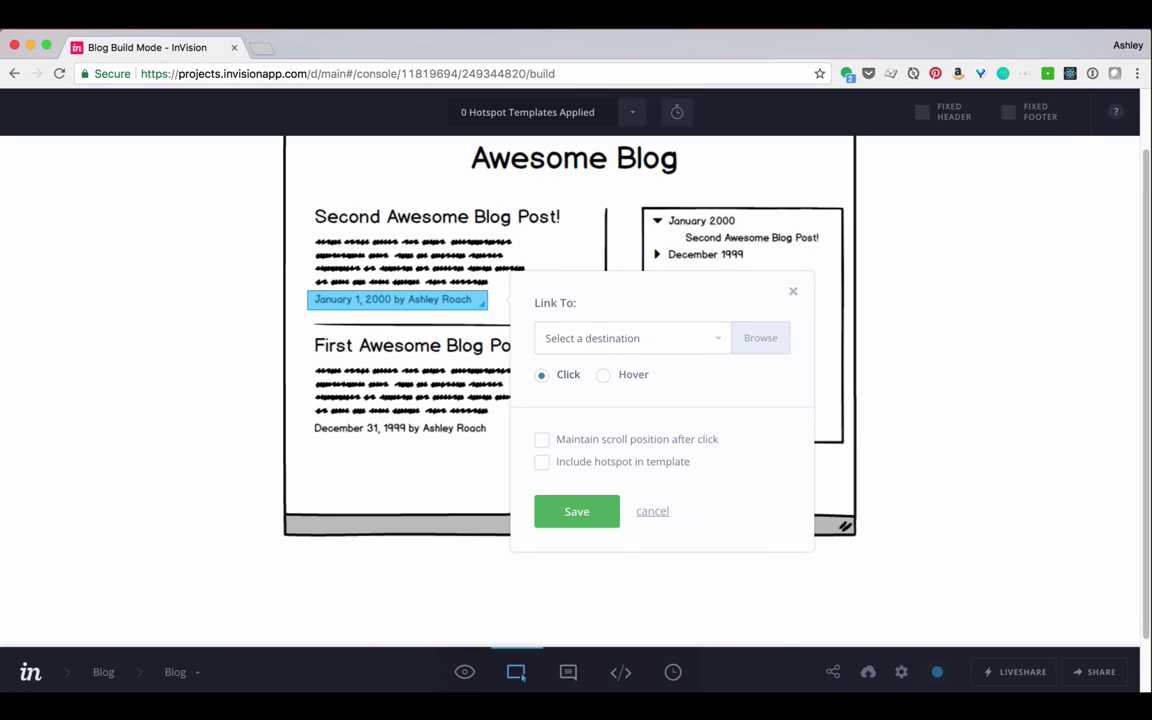
click(715, 339)
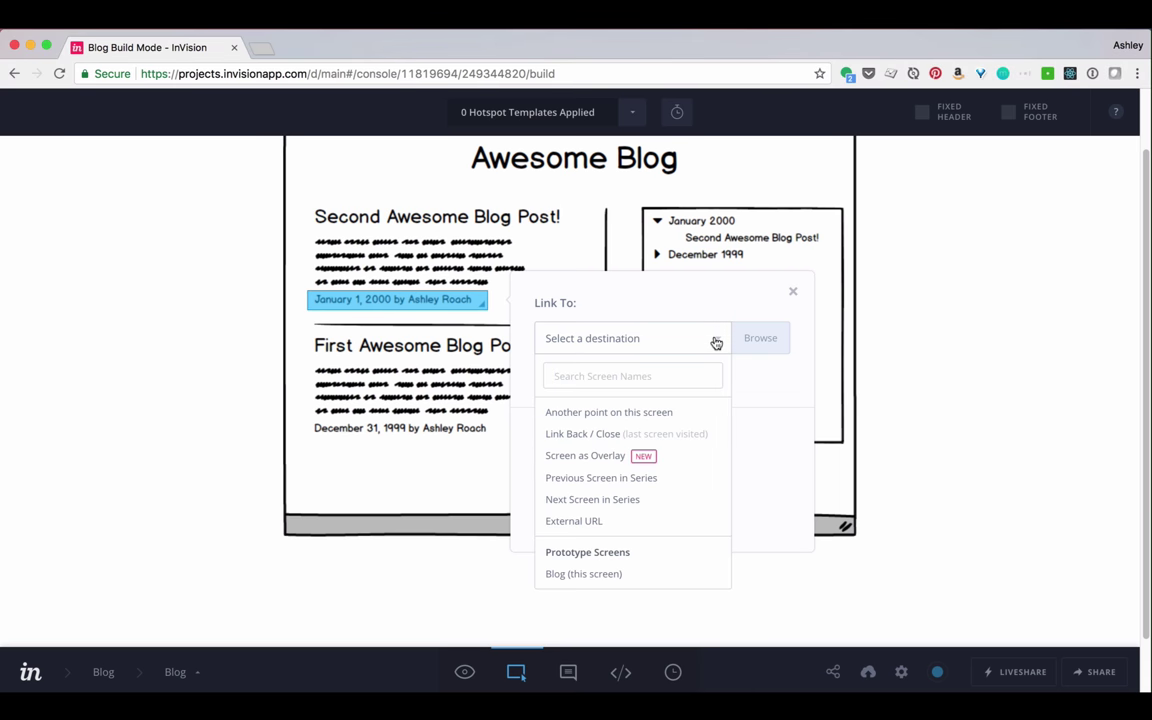